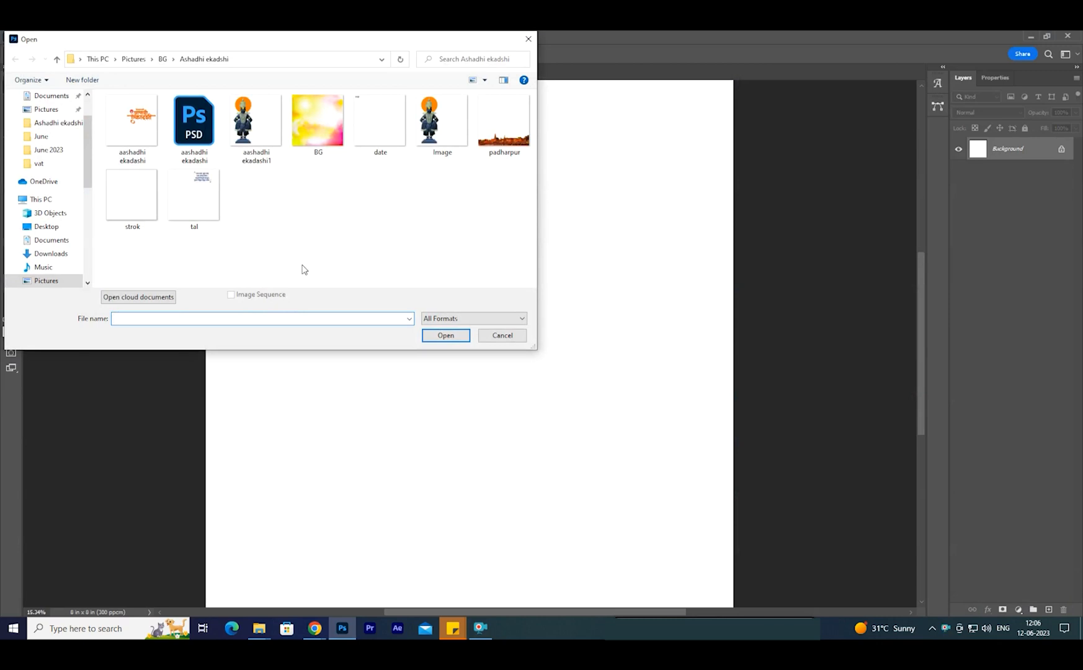
- Open the BG image, transfer it to the Untitled-1 document as a layer covering the canvas, and close the source file
click(324, 128)
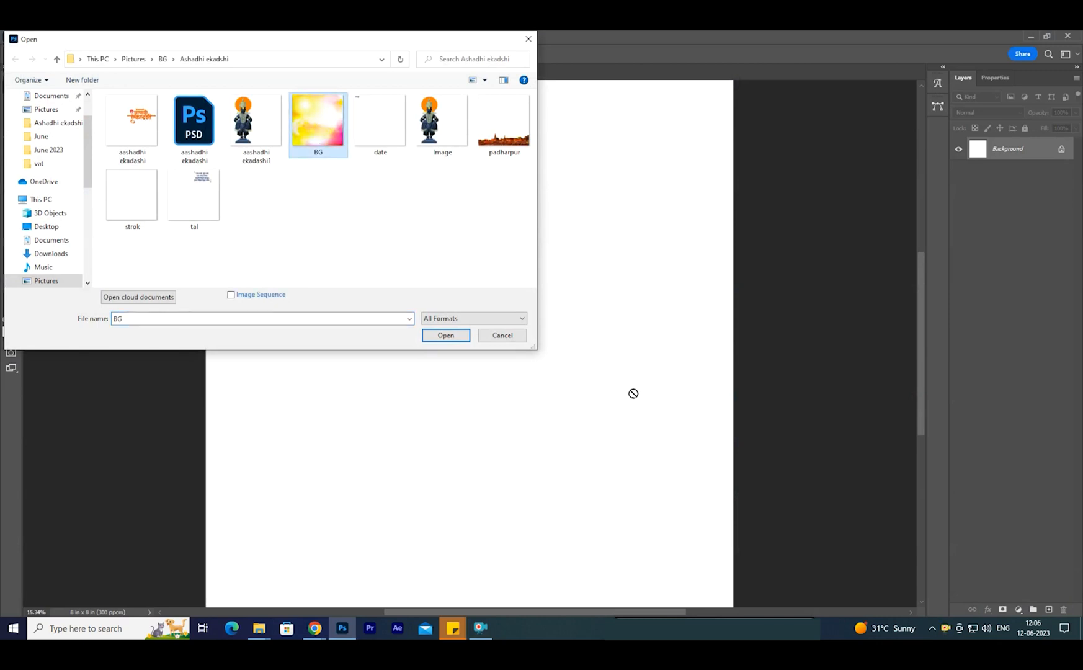
double_click(331, 139)
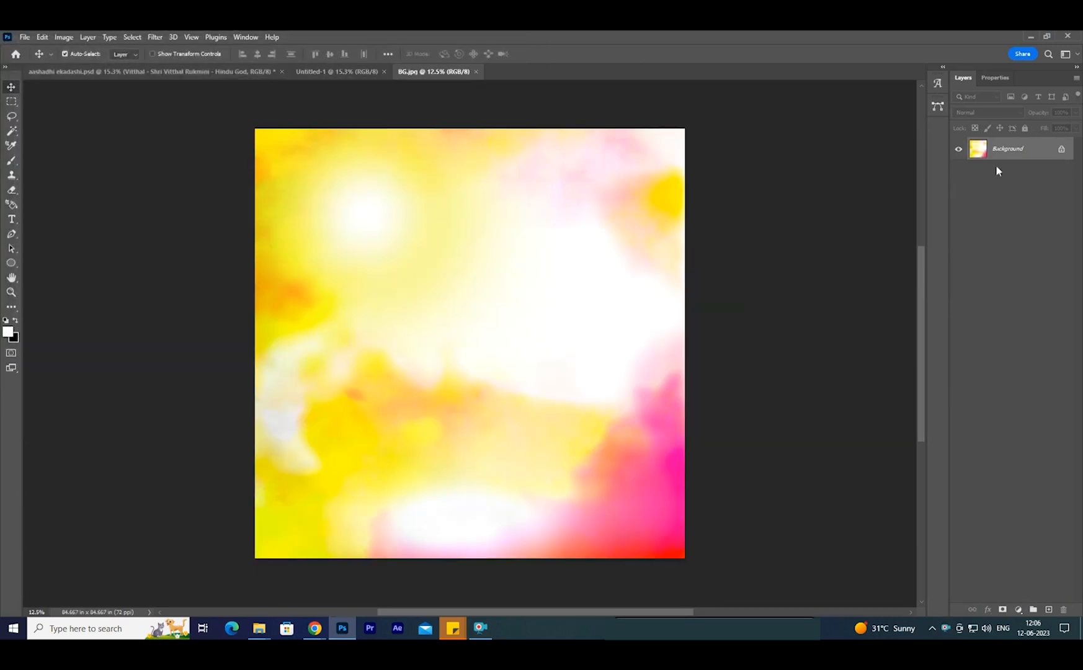
double_click(1000, 155)
key(Return)
drag(525, 268, 476, 351)
click(461, 72)
click(533, 72)
click(537, 253)
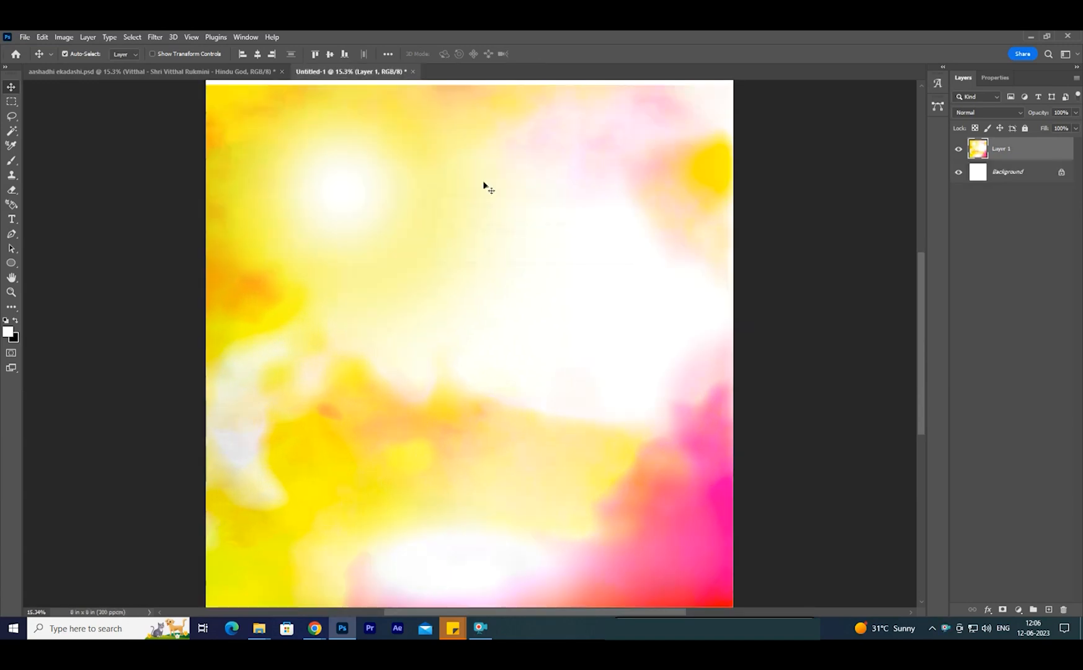
mouse_move(265, 630)
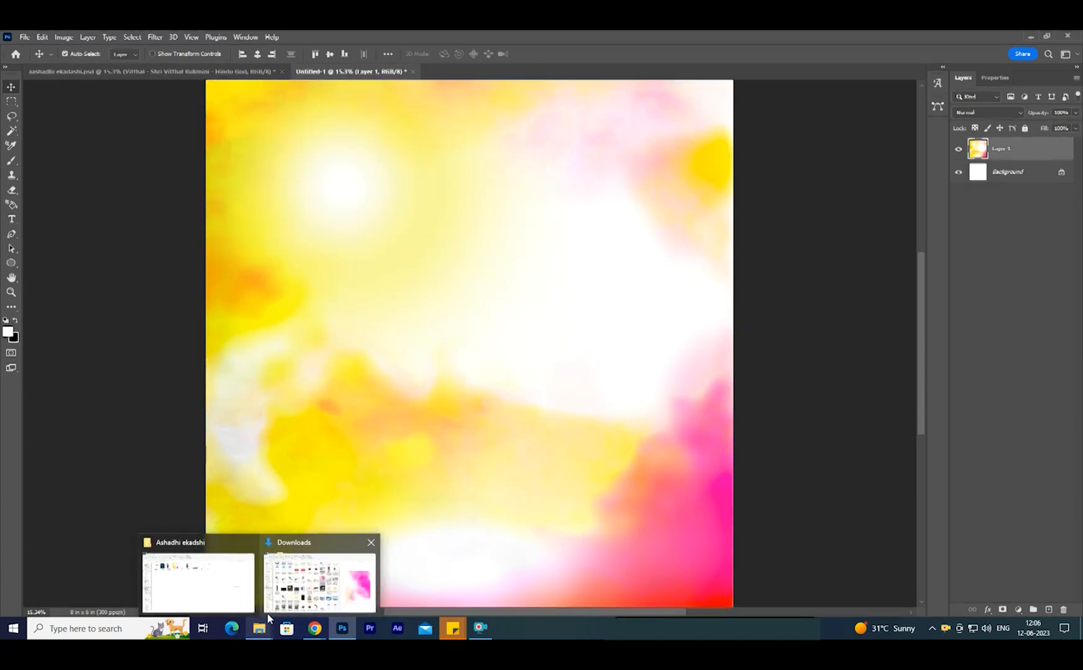
click(199, 577)
click(351, 624)
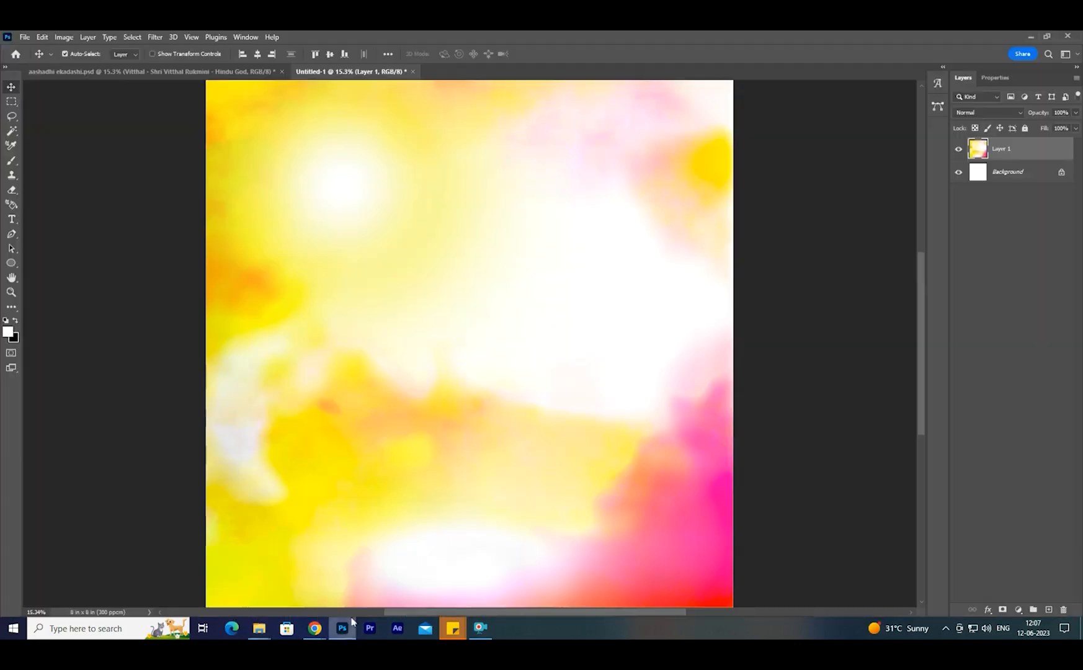
- Add a Vibrance adjustment layer above the yellow and pink background image and raise its color intensity
right_click(448, 353)
click(459, 364)
click(1019, 611)
click(1027, 490)
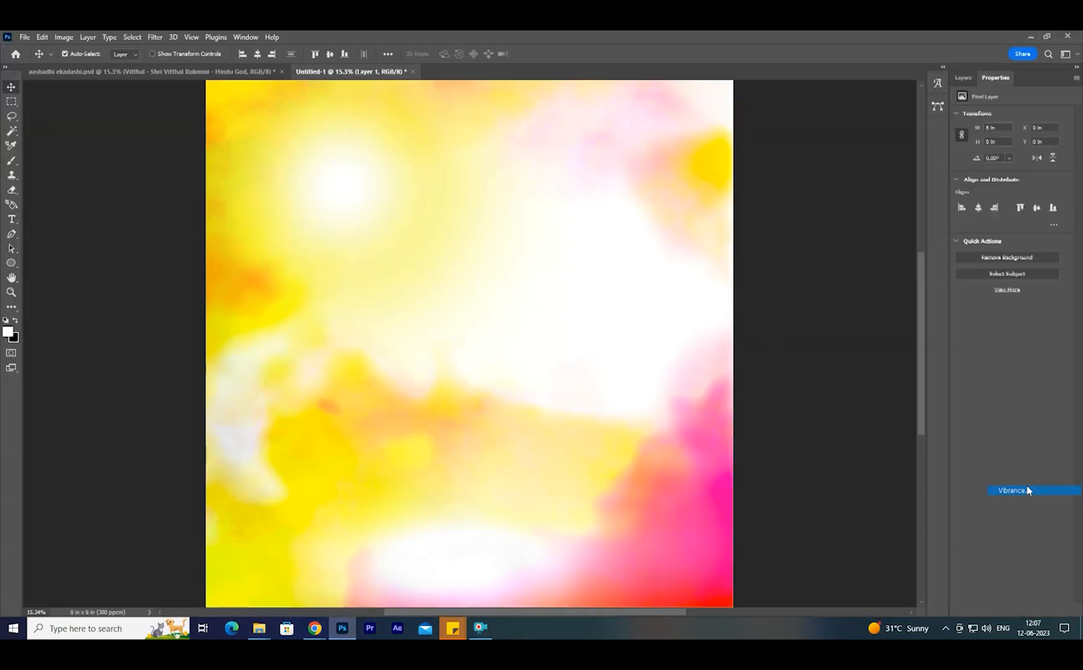
mouse_move(1012, 149)
mouse_down()
mouse_move(1035, 152)
mouse_move(1017, 151)
mouse_up()
click(964, 77)
- Group Layer 1 and the Vibrance 1 adjustment layer together
click(1007, 173)
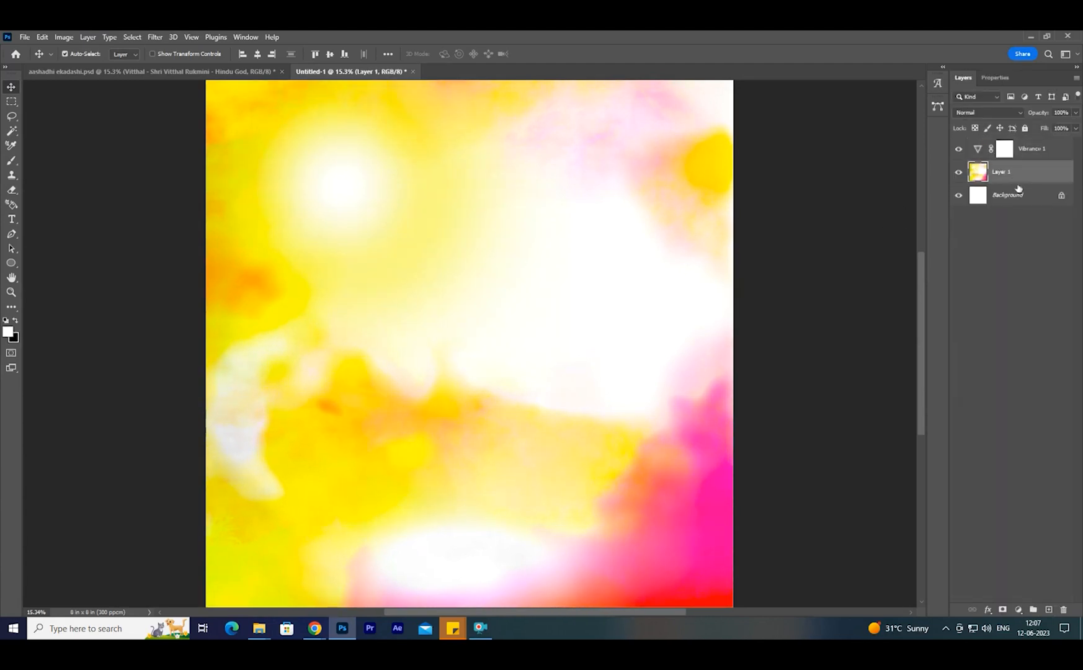
shift+click(1030, 150)
key(ctrl+g)
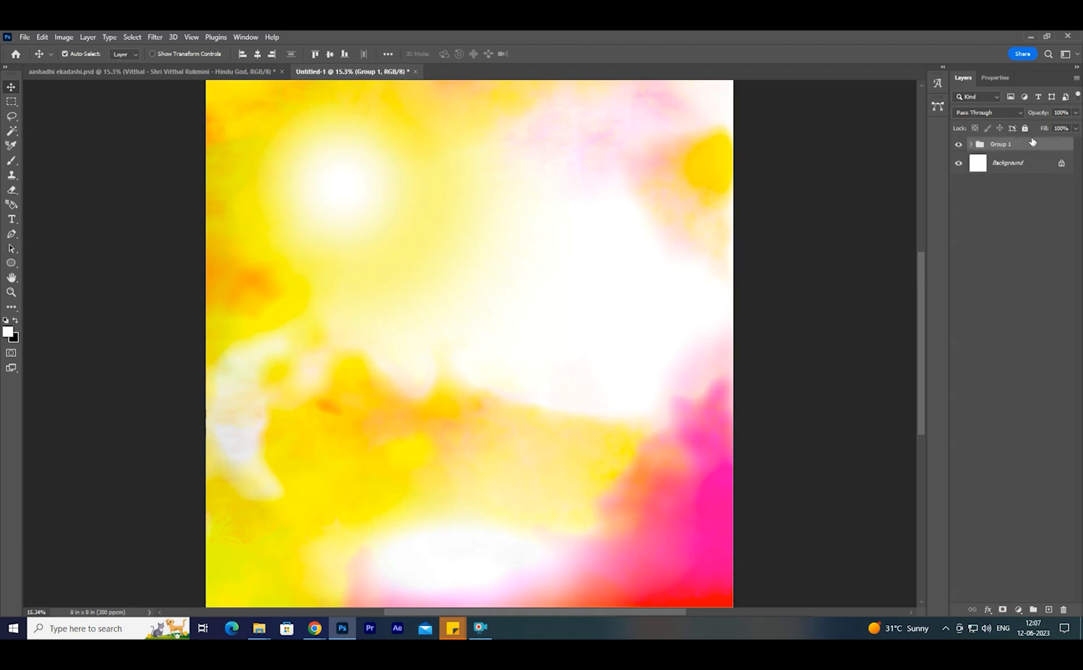
- Place the padharpur image from the Ashadhi ekadshi folder across the full width of the canvas's bottom edge
mouse_move(259, 628)
click(211, 584)
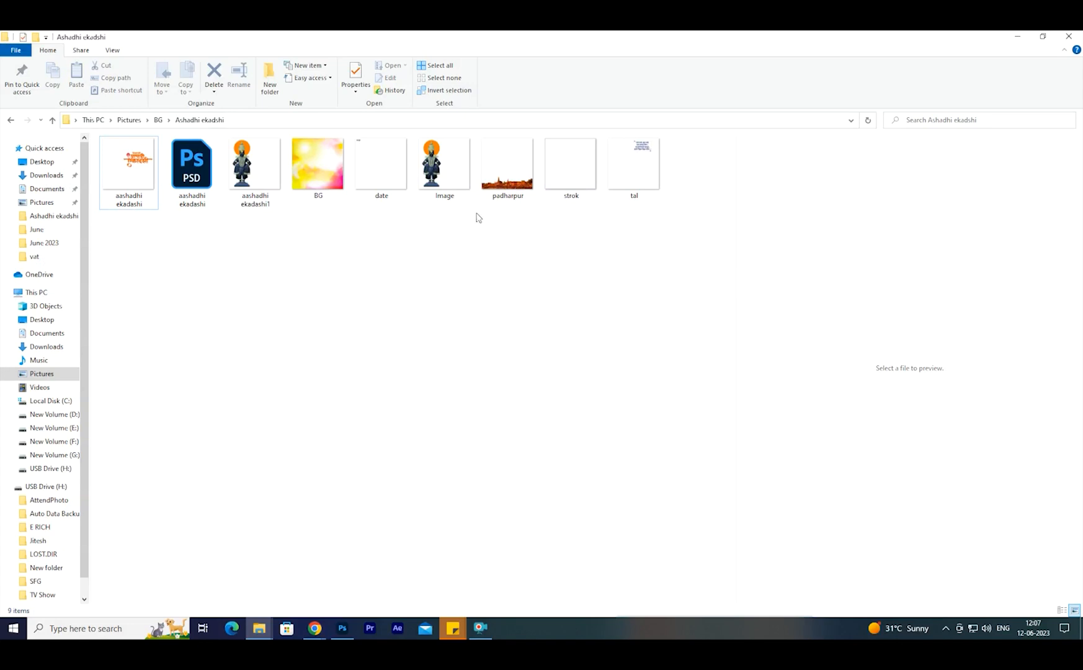
click(507, 164)
drag(515, 186, 532, 391)
drag(605, 341, 742, 366)
key(Return)
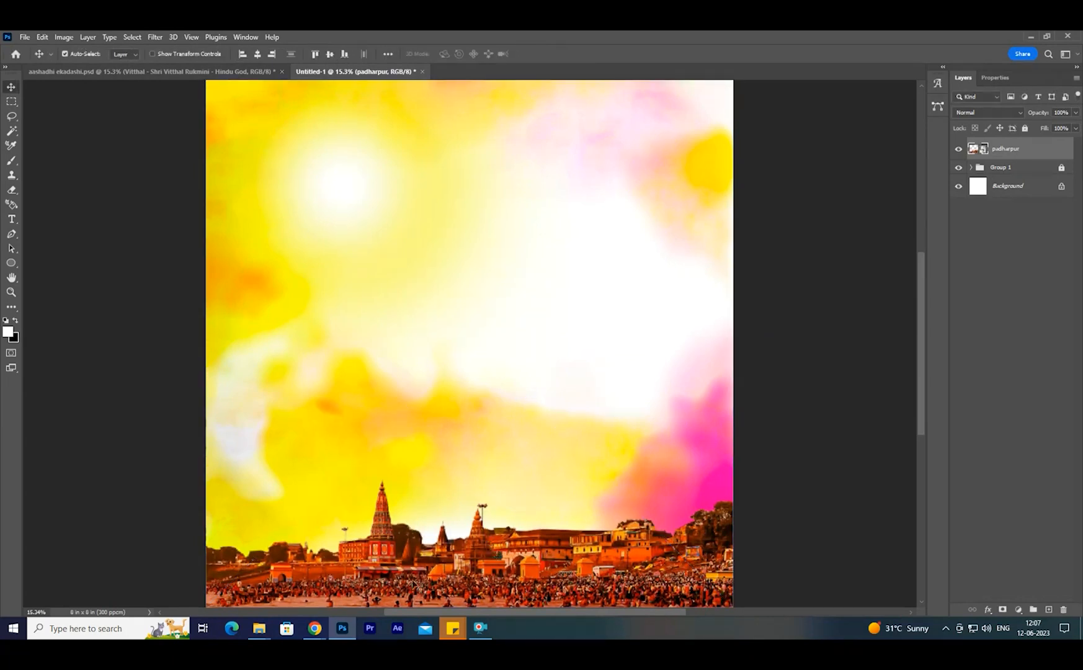
- Switch to Chrome and look through the related palkhi sohala 2023 images for procession pictures
click(317, 626)
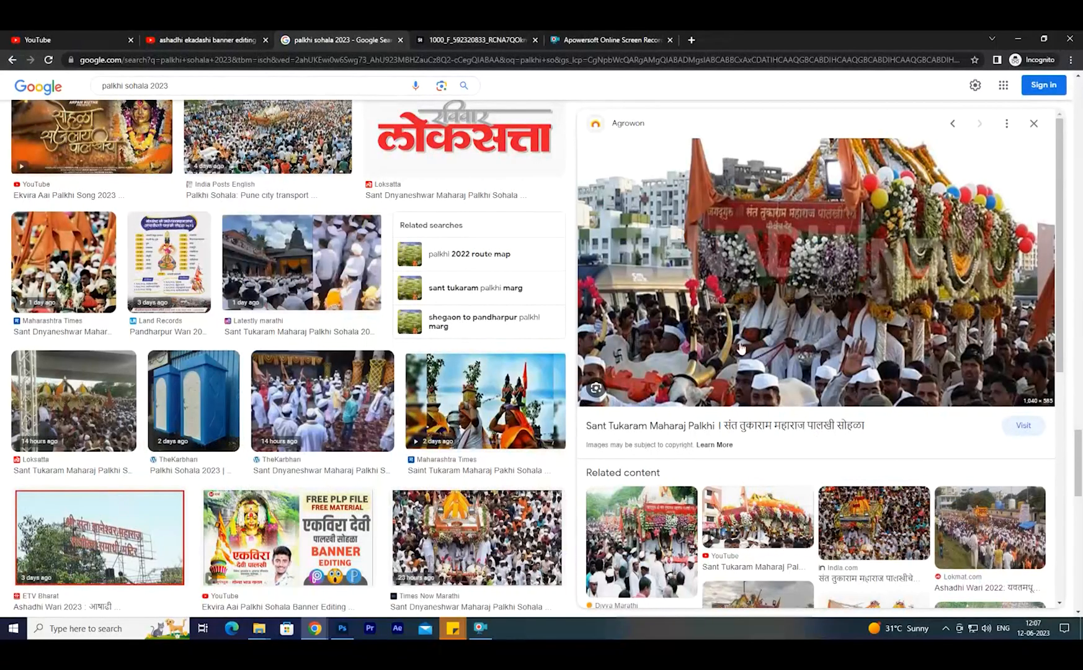
scroll(744, 460, down, 3)
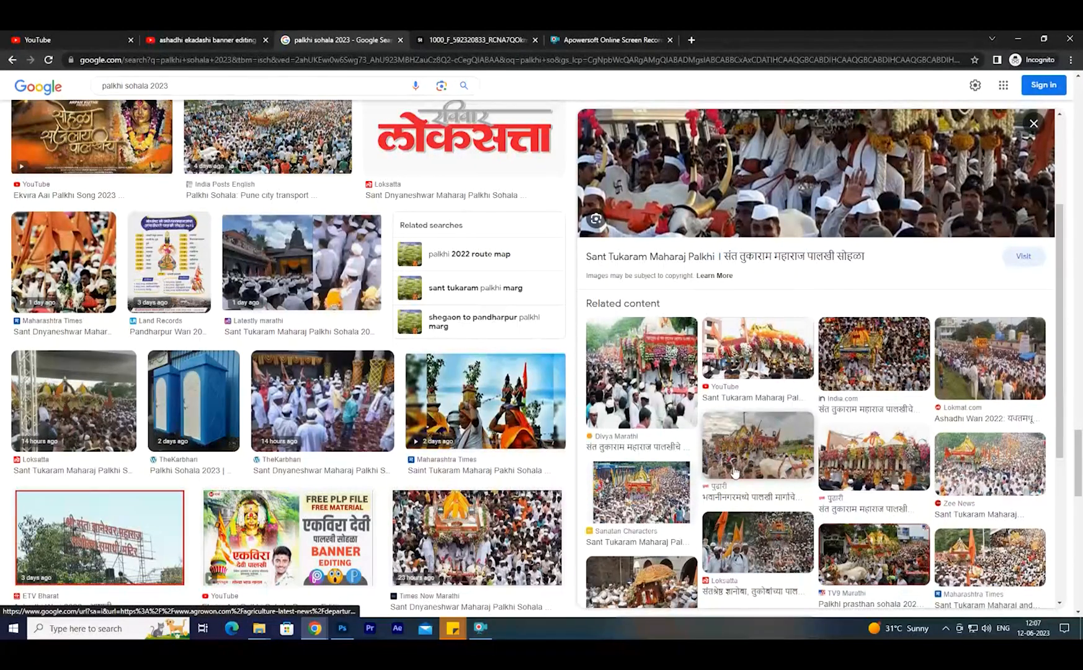
click(890, 458)
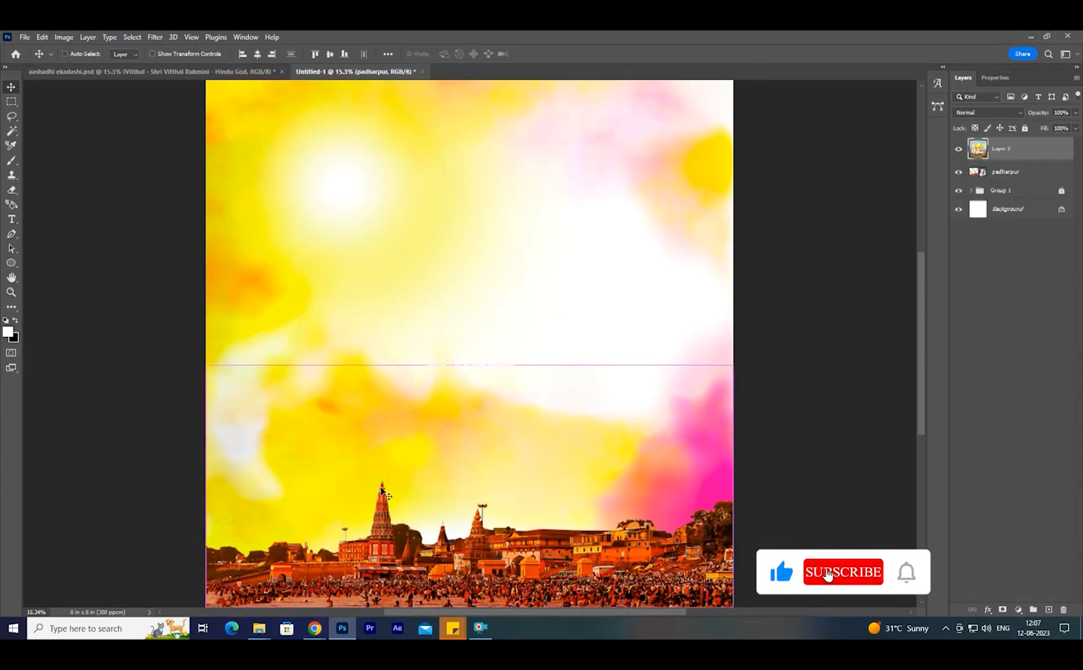
- Scale the procession picture with the orange sun into the canvas's lower-left corner and move its layer below padharpur
drag(382, 490, 332, 465)
key(ctrl+t)
drag(293, 515, 254, 503)
key(Return)
key(ctrl+bracketleft)
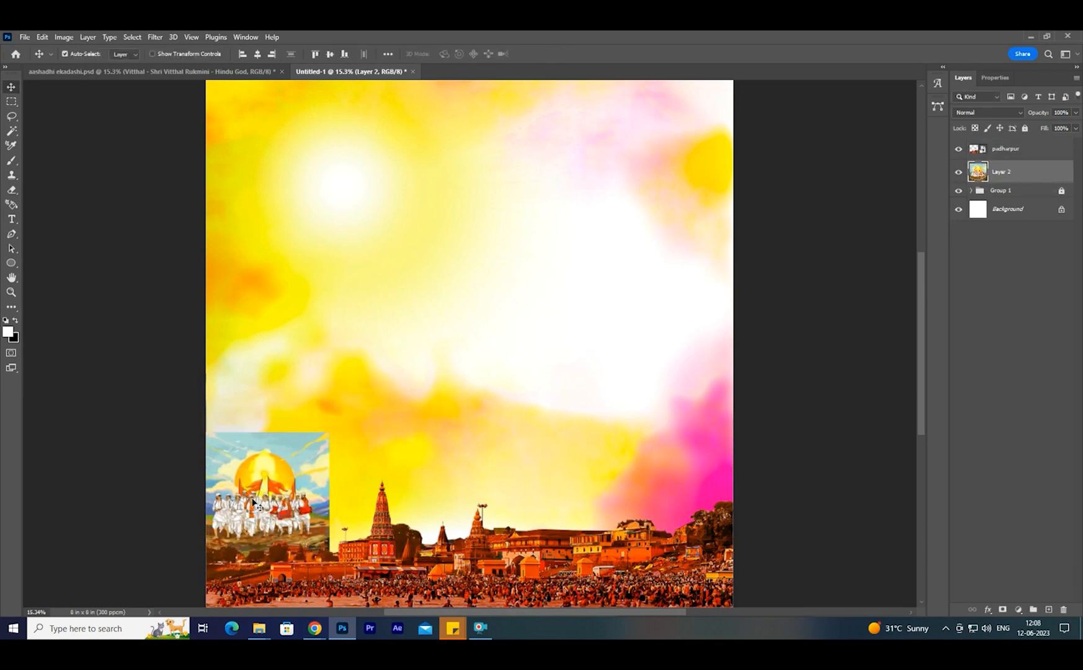
- Flip the procession picture on Layer 2 horizontally and shift it slightly to the right
key(ctrl+t)
right_click(253, 503)
click(279, 484)
key(Return)
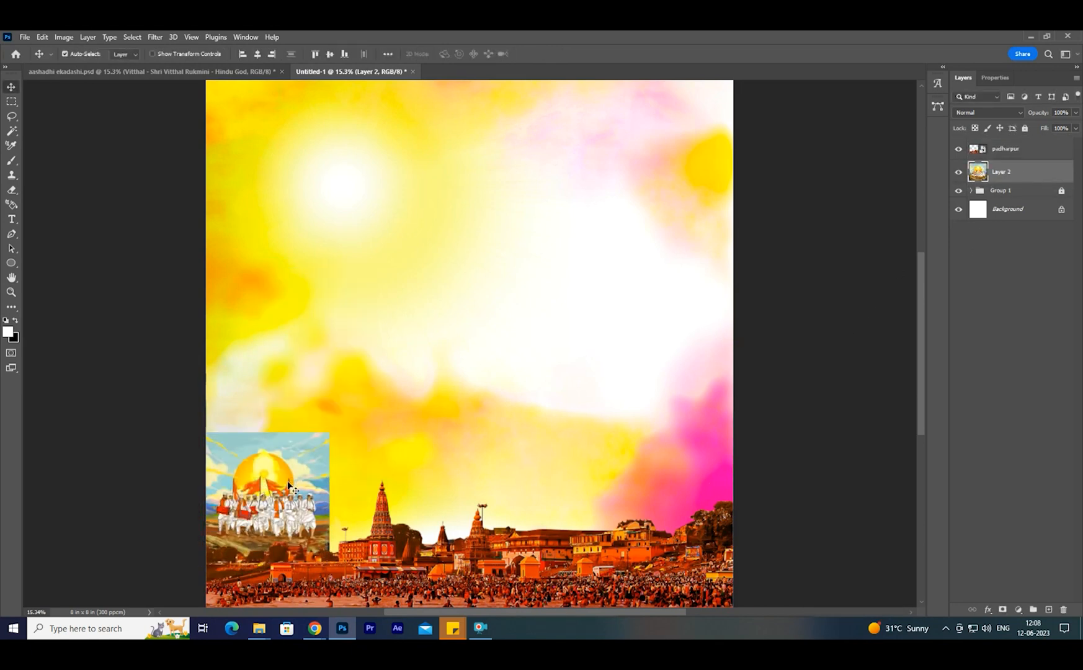
drag(277, 509, 283, 509)
- Try the available blend modes on Layer 2 and set it to Luminosity
click(990, 112)
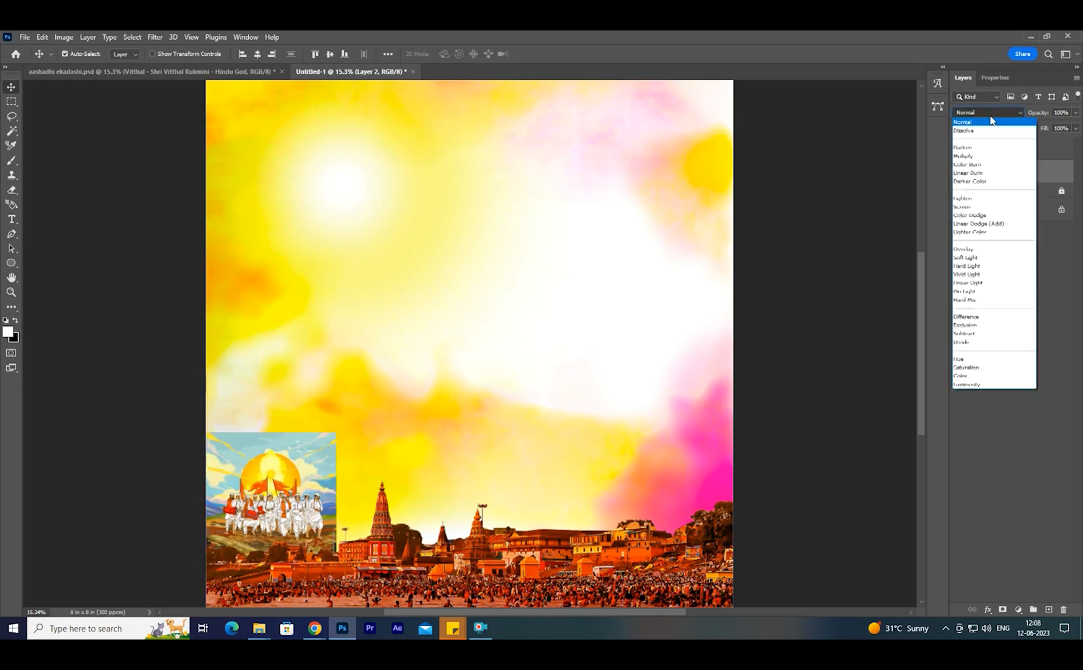
key(Down)
key(Down)
key(Down)
key(Down)
key(Down)
key(Down)
key(Down)
key(Down)
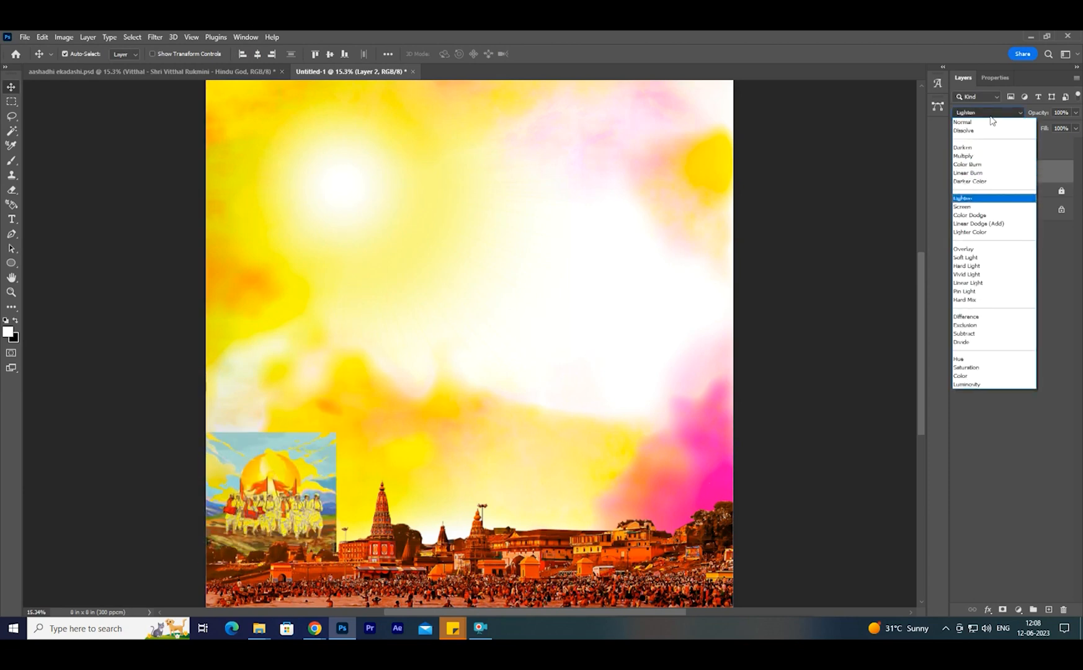
key(Down)
key(Down)
key(Down)
key(Down)
key(Down)
key(Down)
key(Down)
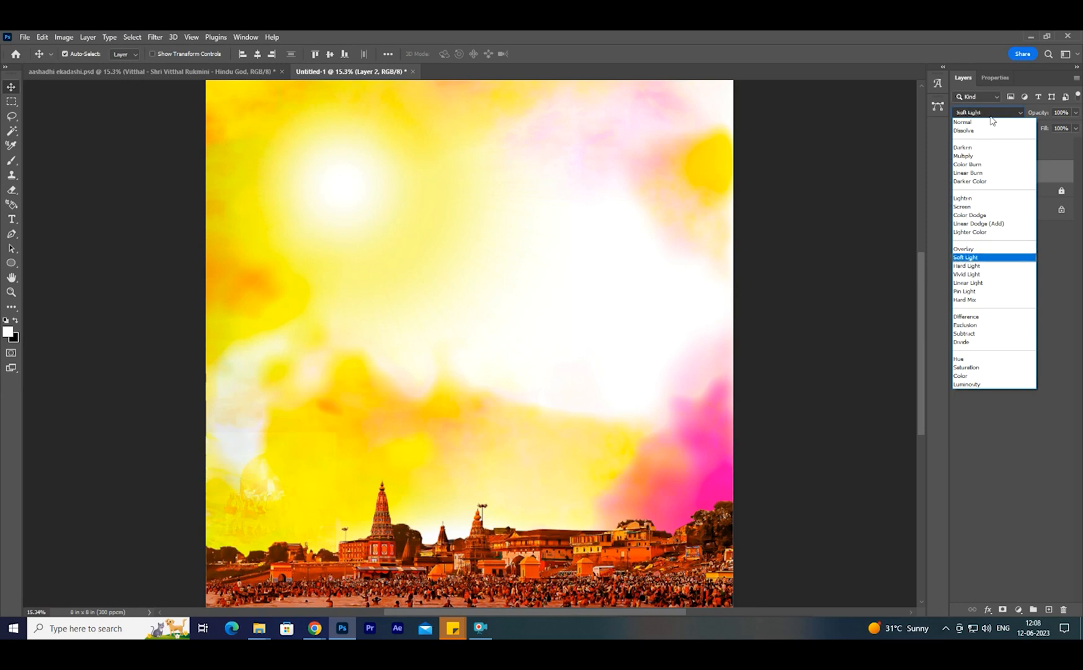
key(Down)
key(Down)
key(Down)
key(Down)
key(Down)
key(Down)
key(Down)
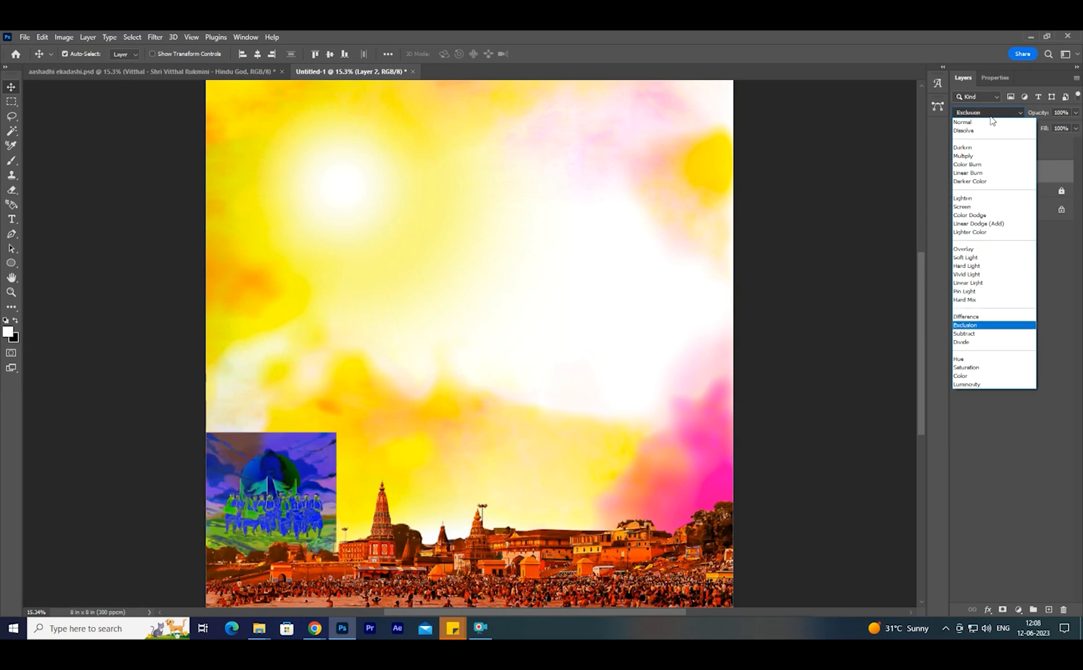
key(Down)
key(Down)
key(Down)
key(Down)
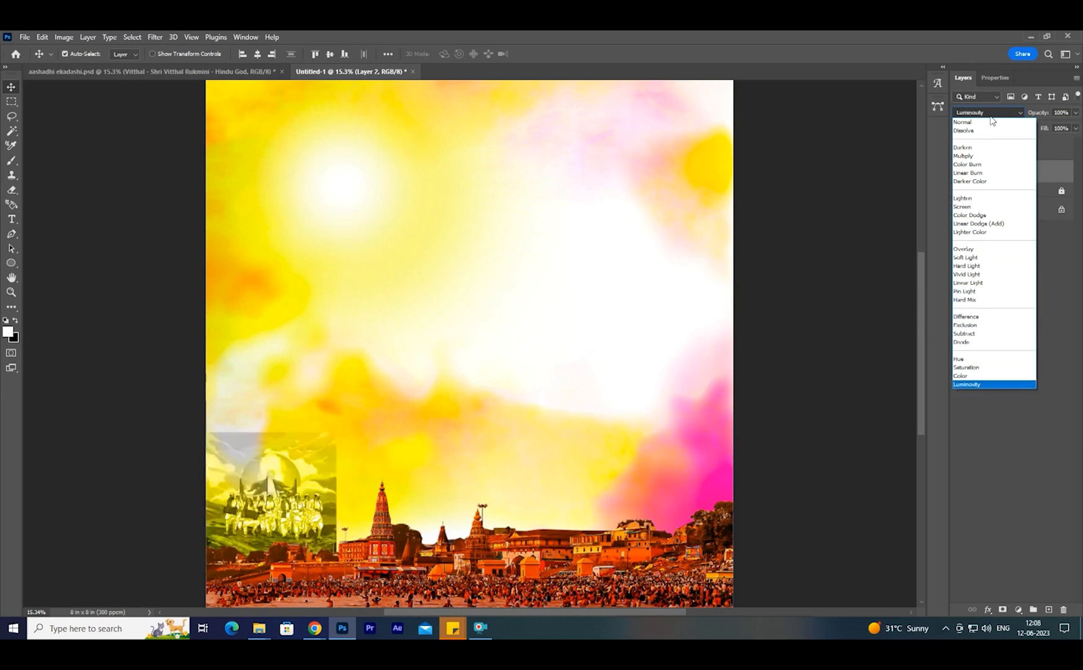
key(Return)
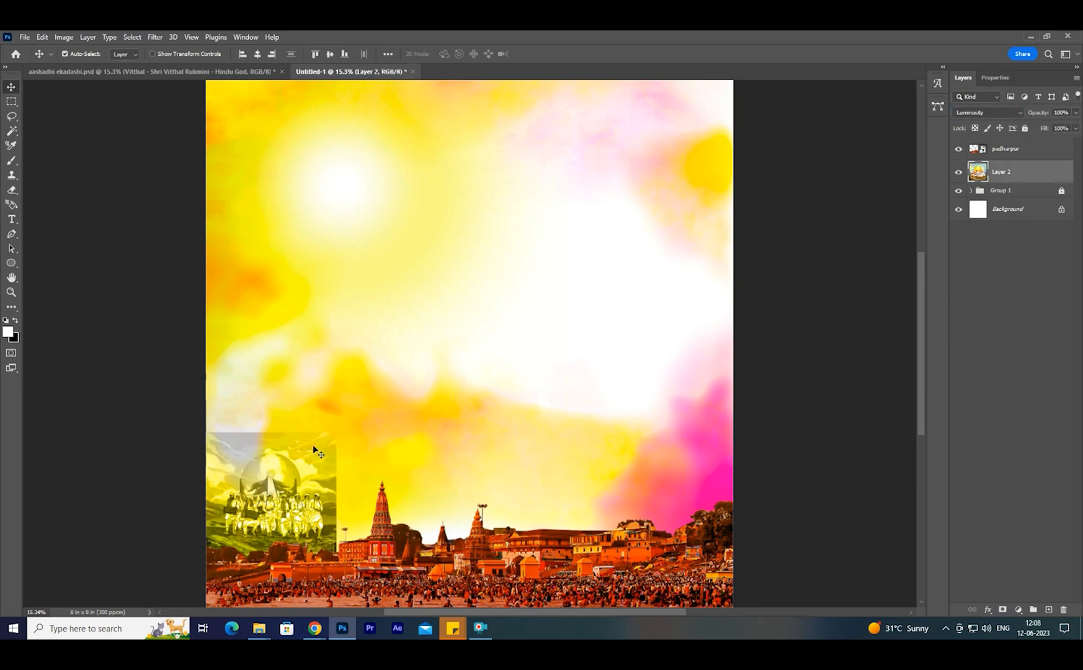
- Erase the hard right and top edges of the procession picture on Layer 2 with a large soft Eraser
key(e)
drag(378, 458, 385, 510)
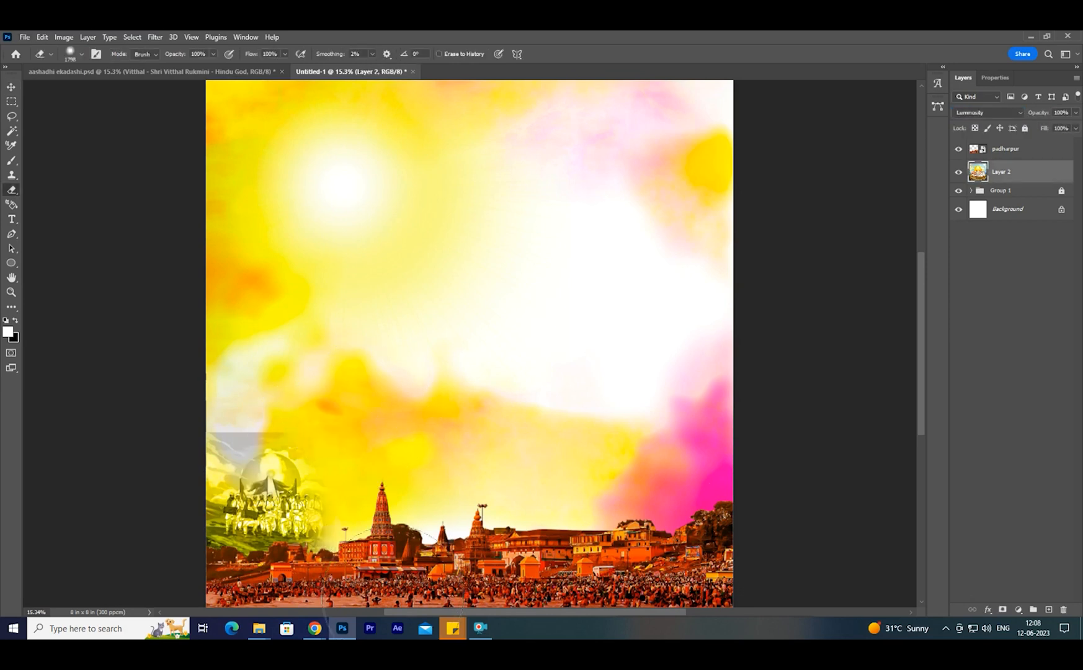
drag(312, 375, 176, 386)
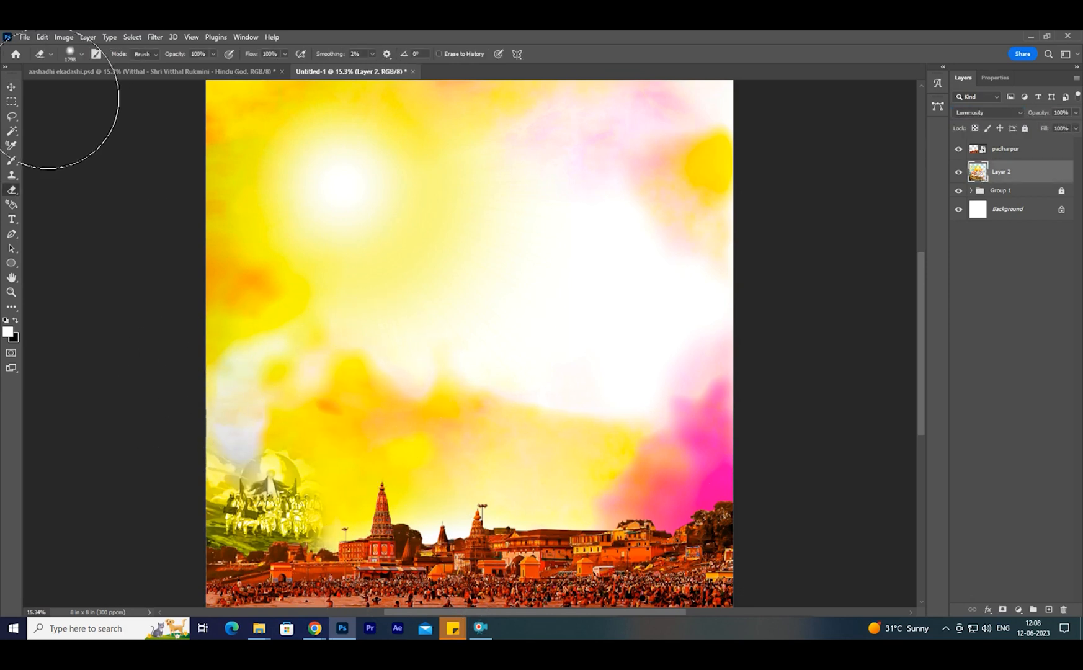
- Lower Layer 2's opacity to 48% and move the procession picture slightly left
click(11, 88)
drag(1040, 116, 1008, 116)
drag(308, 495, 276, 510)
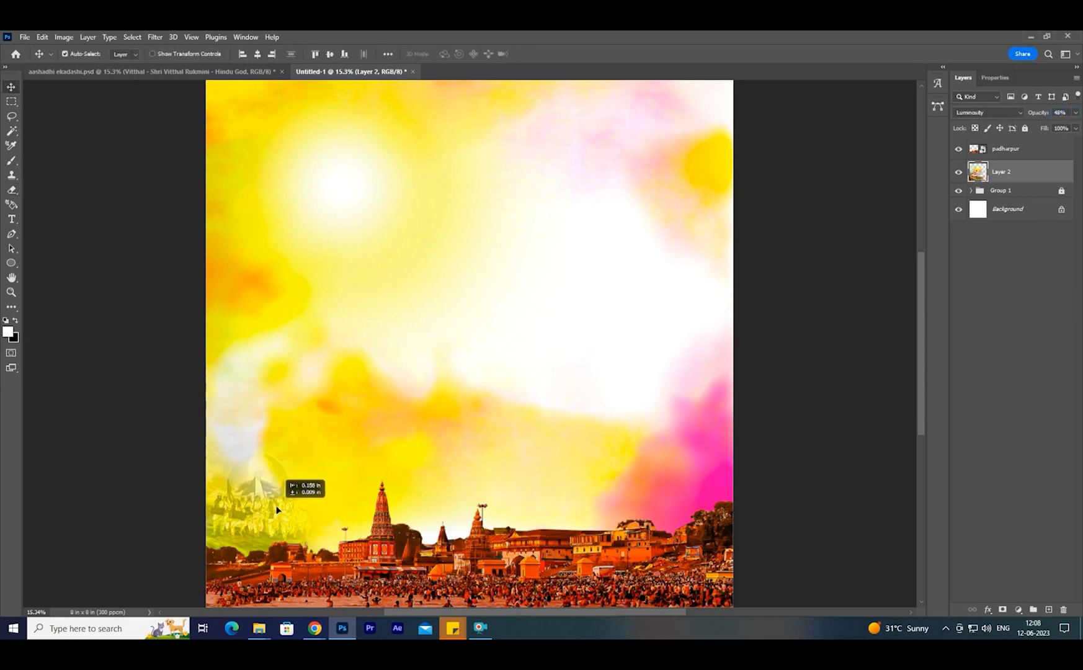
- Switch to Chrome and browse the palkhi sohala 2023 image results for a large procession crowd photo
mouse_move(309, 634)
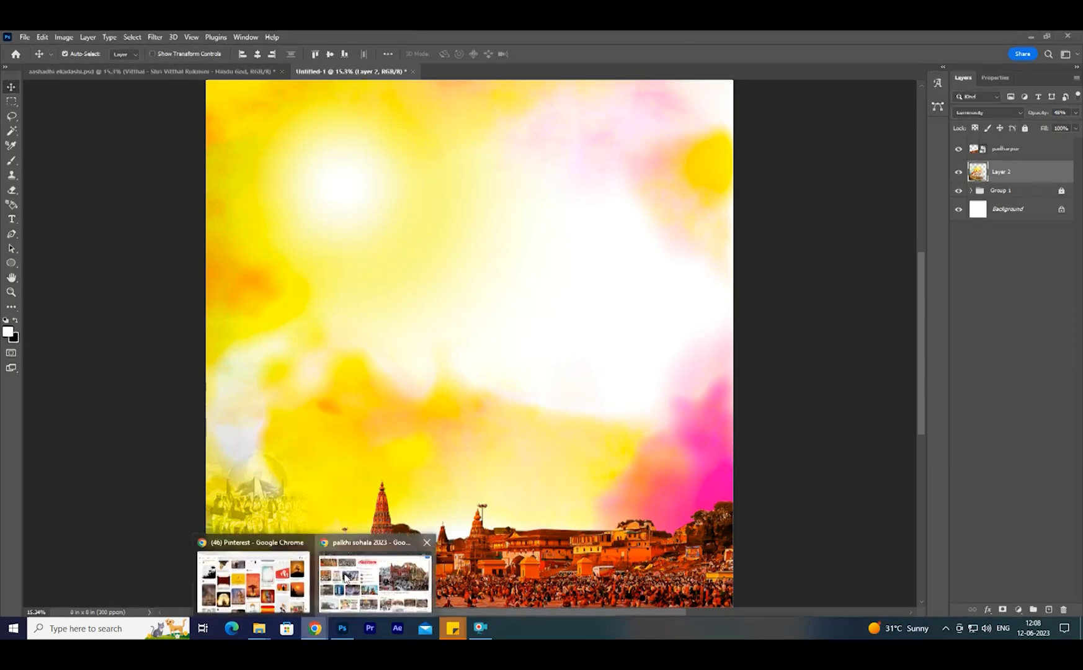
click(374, 581)
scroll(635, 446, down, 5)
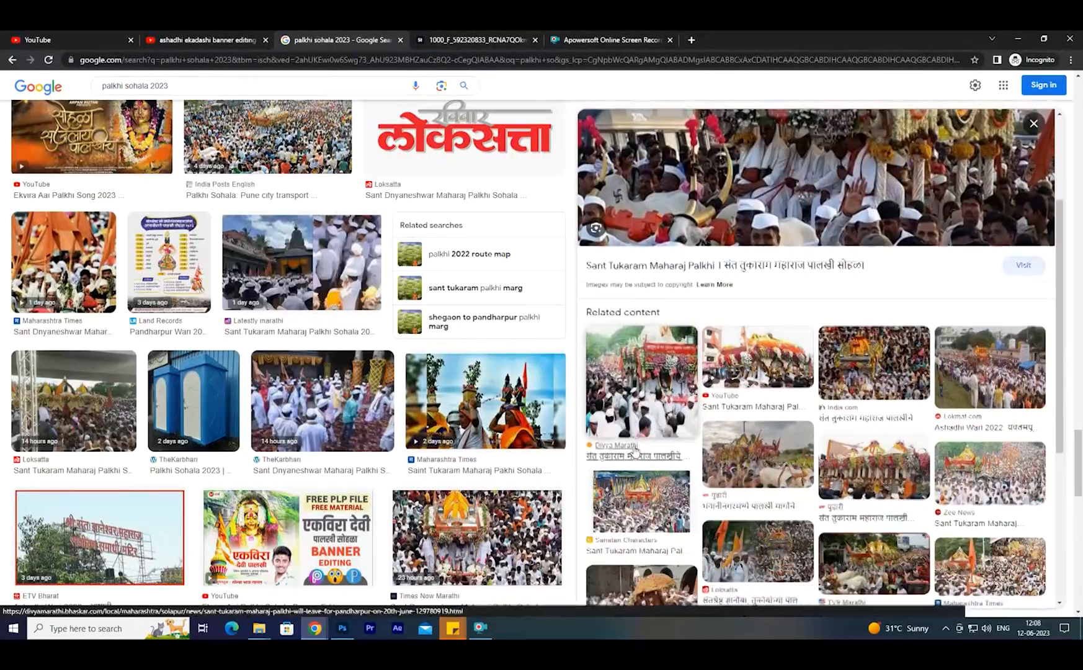
scroll(781, 431, up, 5)
scroll(781, 431, down, 3)
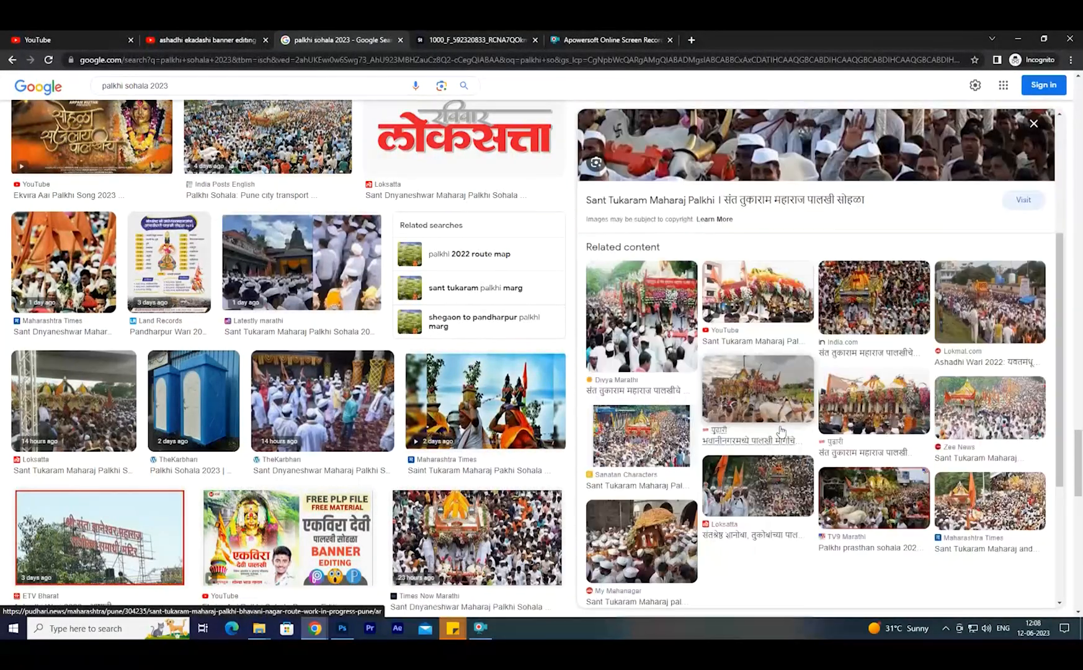
click(975, 412)
scroll(844, 422, down, 4)
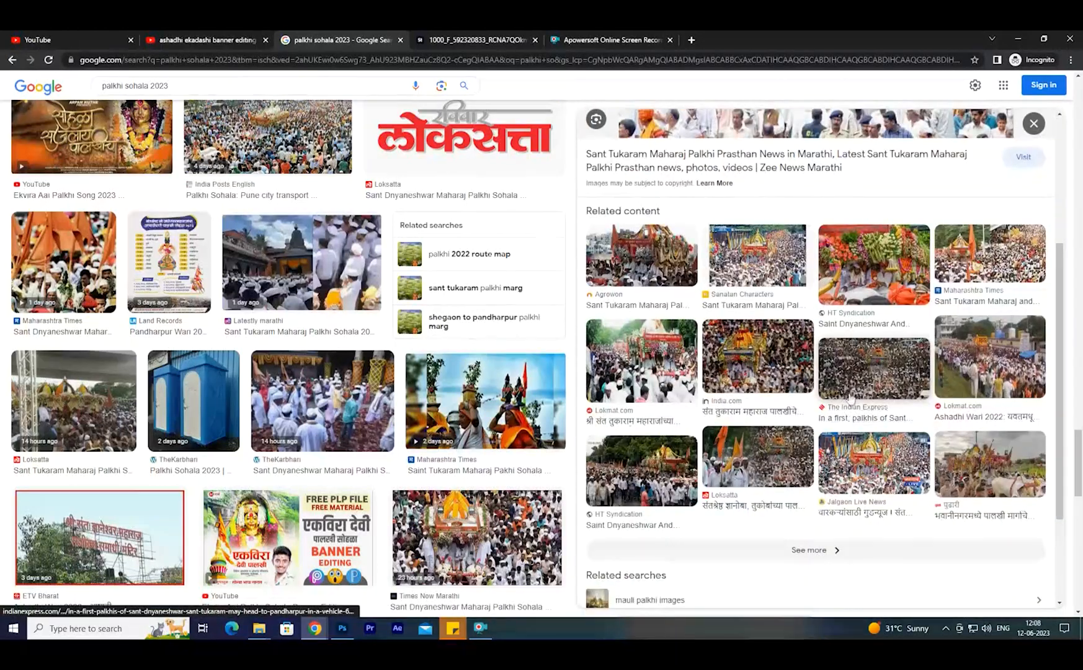
click(12, 61)
click(13, 60)
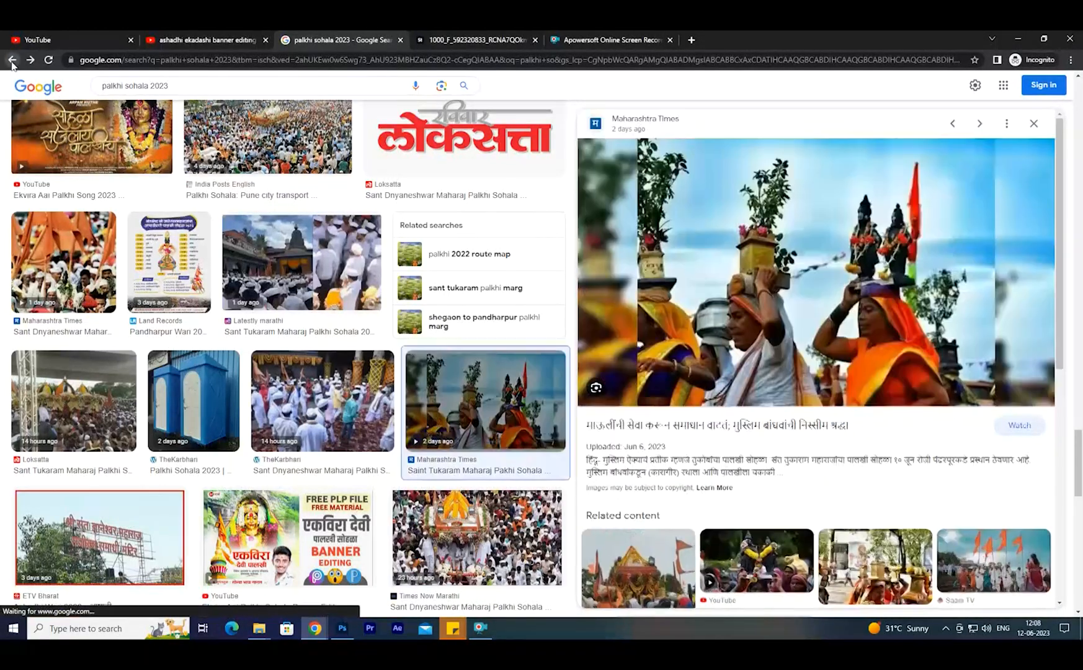
click(12, 60)
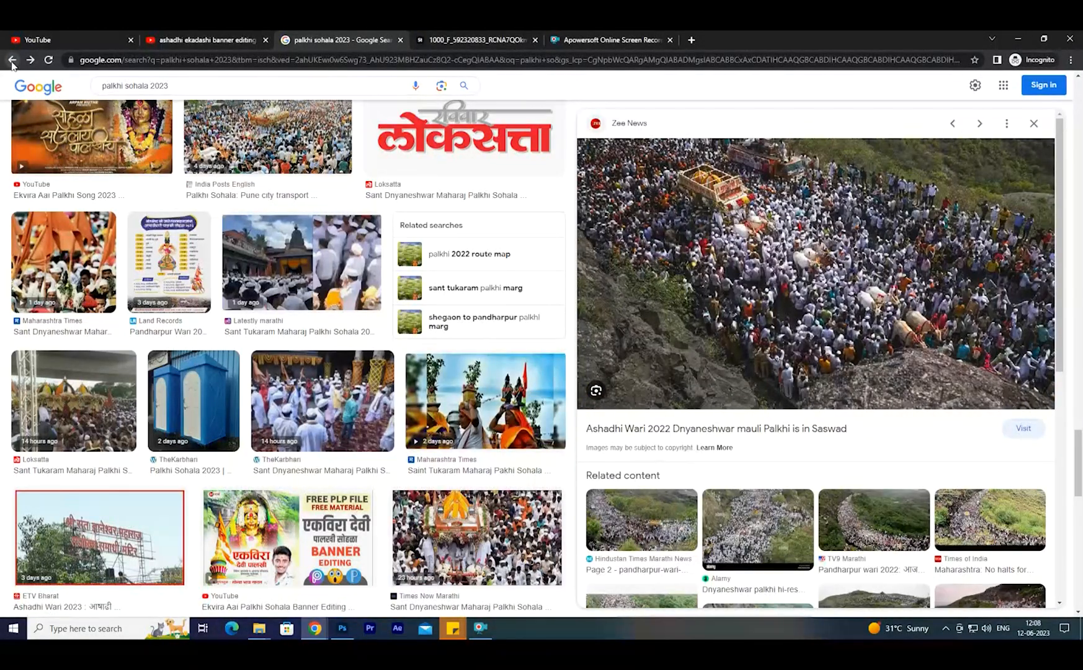
- Copy the Zee News aerial photo of the Ashadhi Wari crowd, paste it into the Photoshop poster and enlarge it
right_click(758, 217)
click(798, 349)
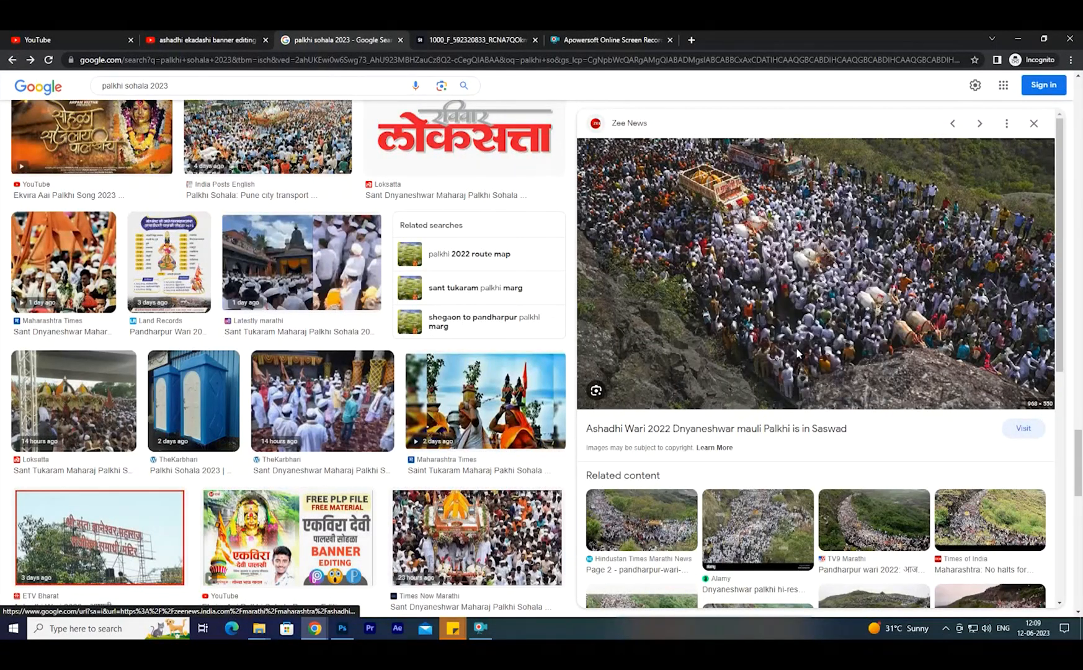
click(342, 628)
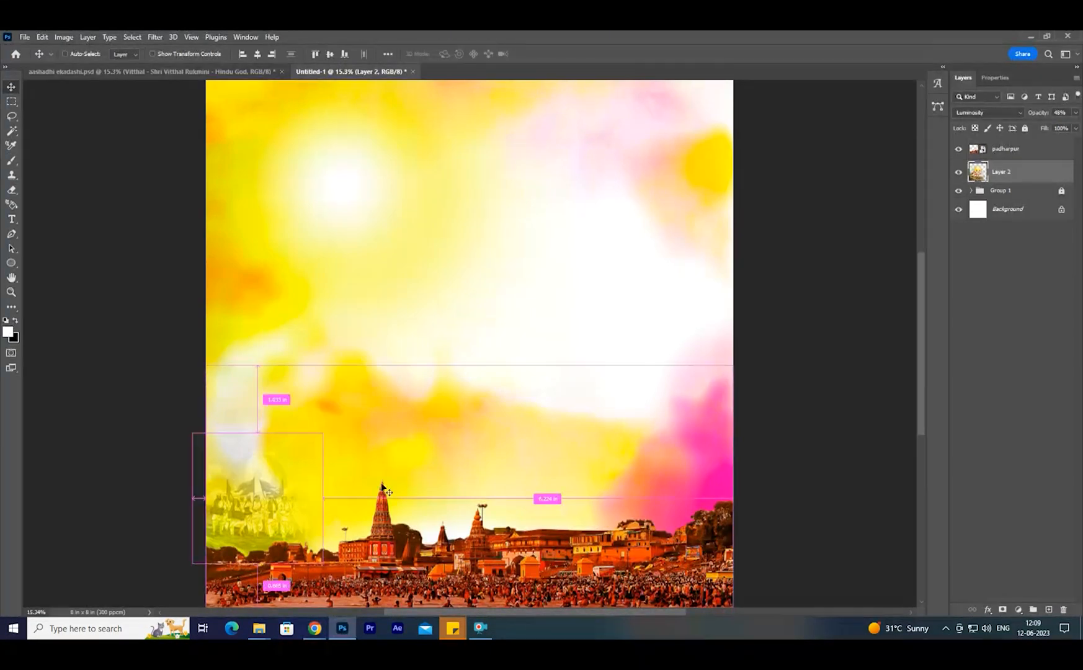
key(ctrl+v)
key(ctrl+t)
drag(507, 366, 588, 402)
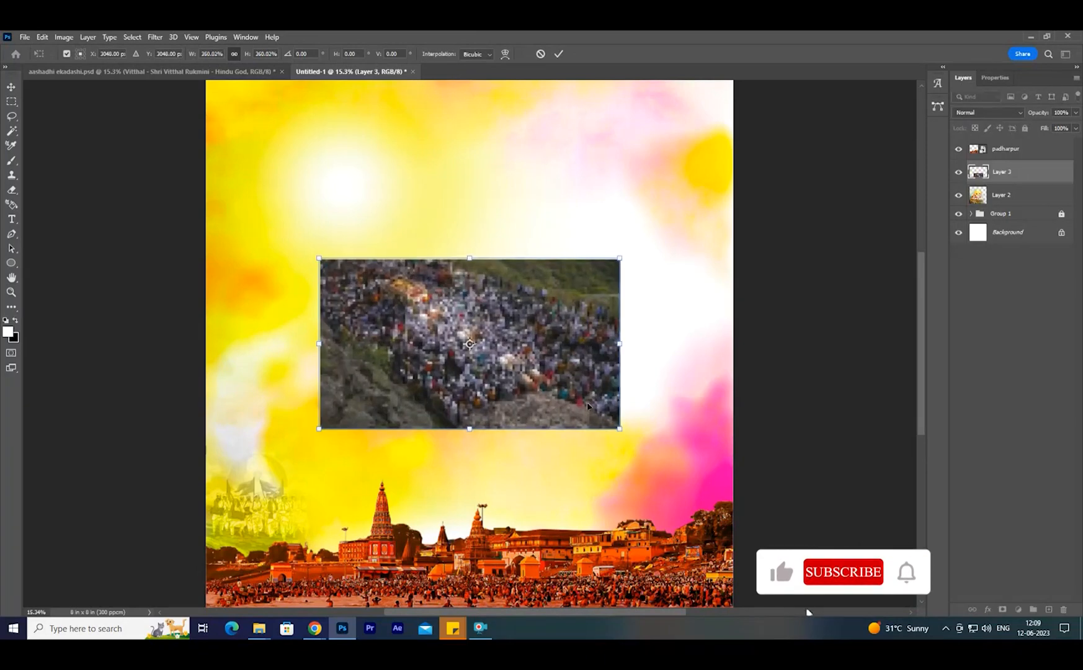
- Flip the crowd photo horizontally and enlarge it further into the canvas's lower-right area, behind the padharpur temples
right_click(558, 315)
click(584, 539)
drag(569, 361, 749, 465)
drag(673, 474, 659, 470)
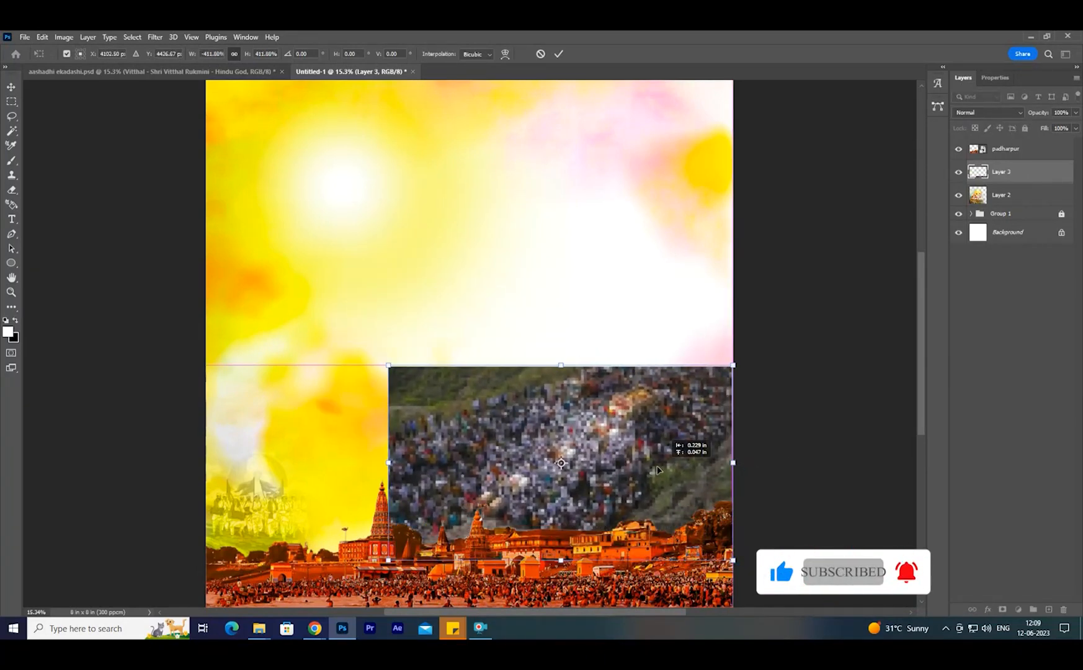
drag(388, 462, 382, 462)
key(Return)
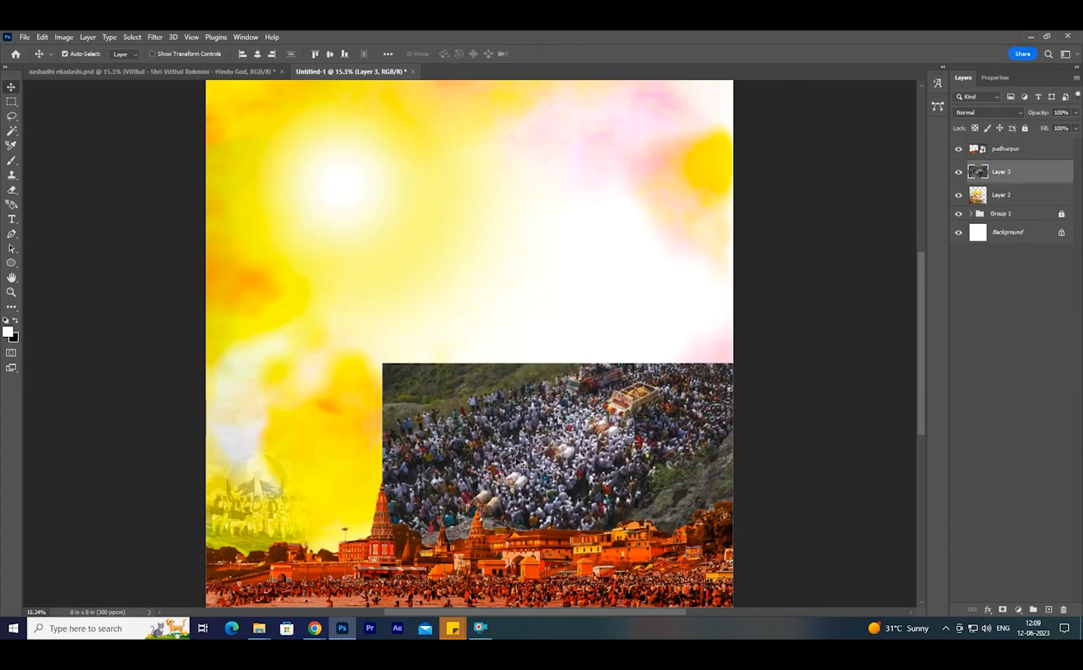
- Nudge the Layer 3 crowd photo slightly up and set its blend mode to Overlay
drag(516, 459, 516, 452)
mouse_move(613, 480)
mouse_down()
mouse_move(614, 458)
mouse_move(614, 478)
mouse_up()
click(995, 116)
key(Down)
key(Down)
key(Down)
key(Down)
key(Down)
key(Down)
key(Down)
key(Down)
key(Down)
key(Down)
key(Down)
key(Down)
key(Down)
key(Up)
key(Return)
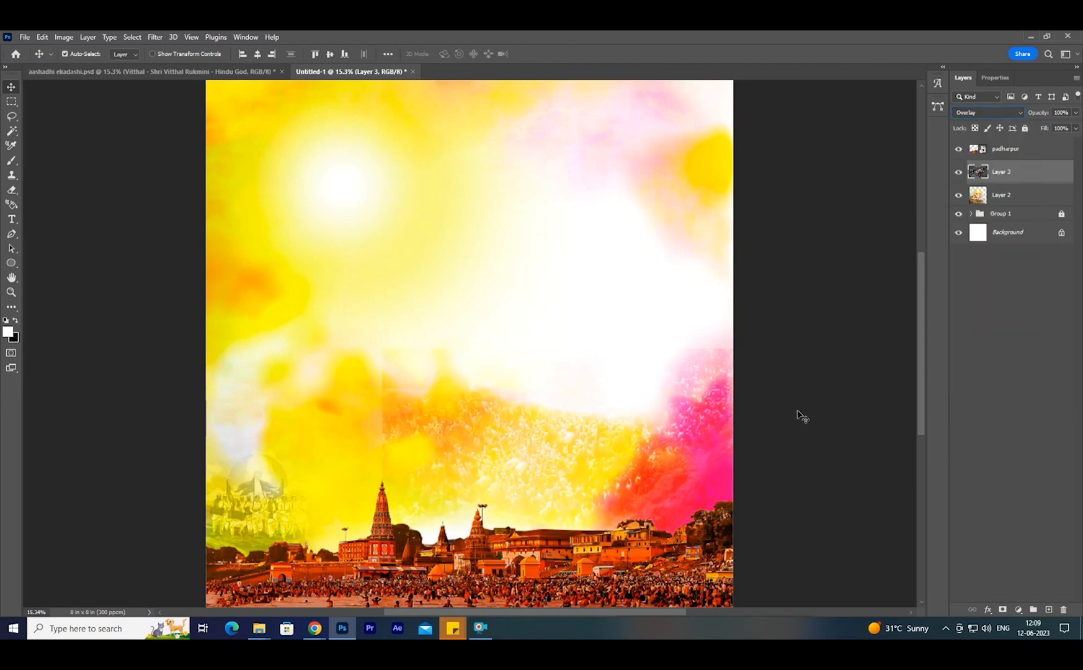
- Erase the crowd photo's hard left and upper edges with a large soft eraser so it blends into the background
key(e)
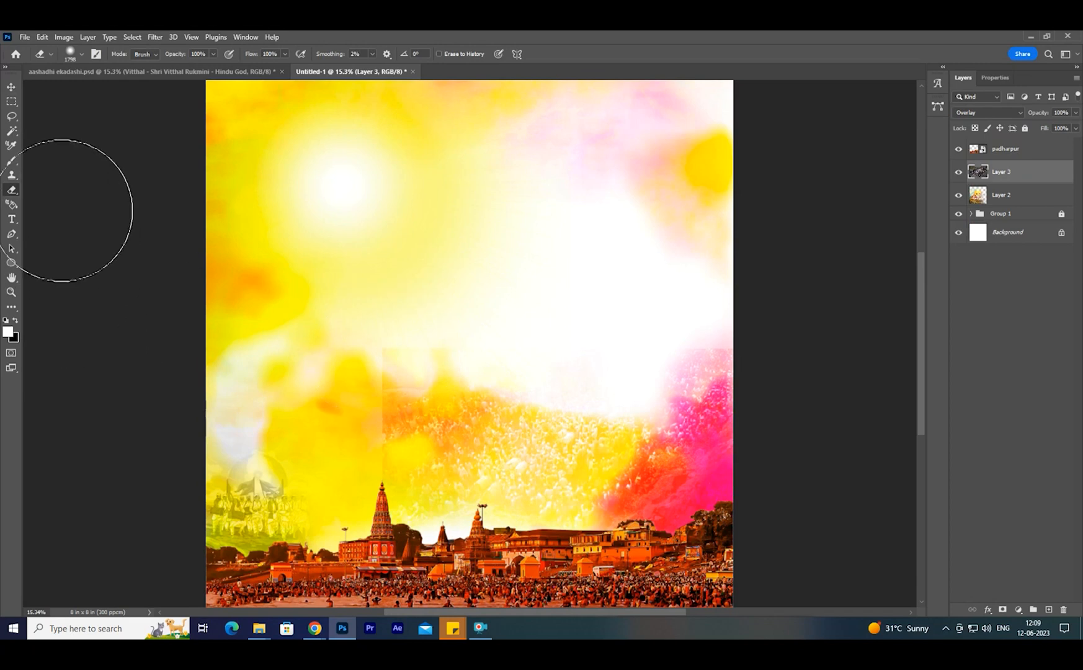
click(11, 88)
click(12, 191)
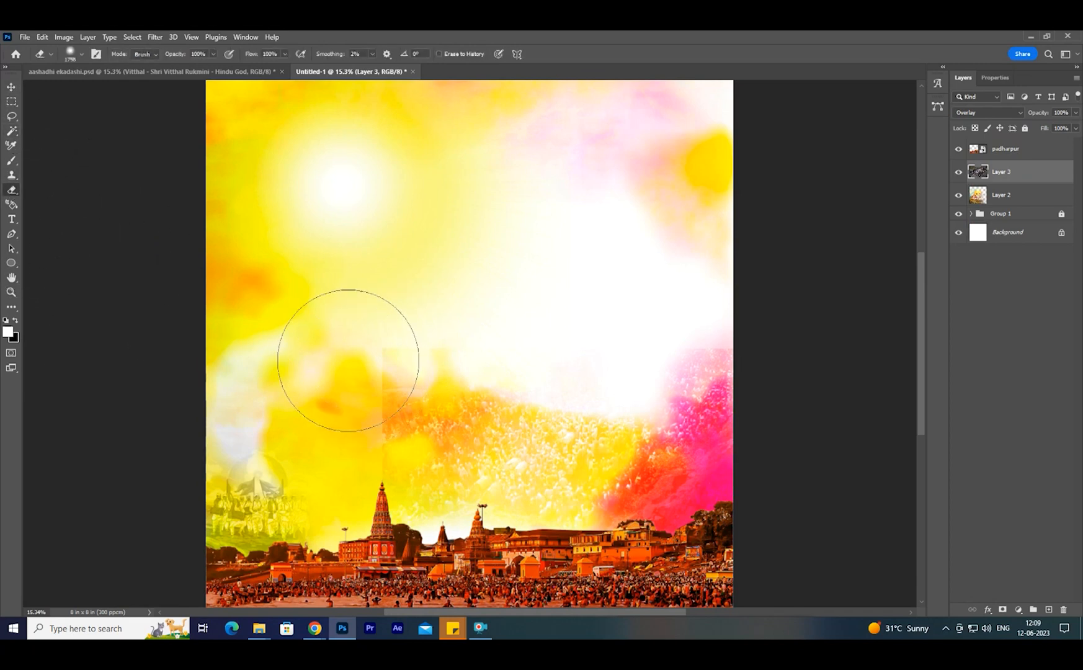
drag(349, 361, 324, 424)
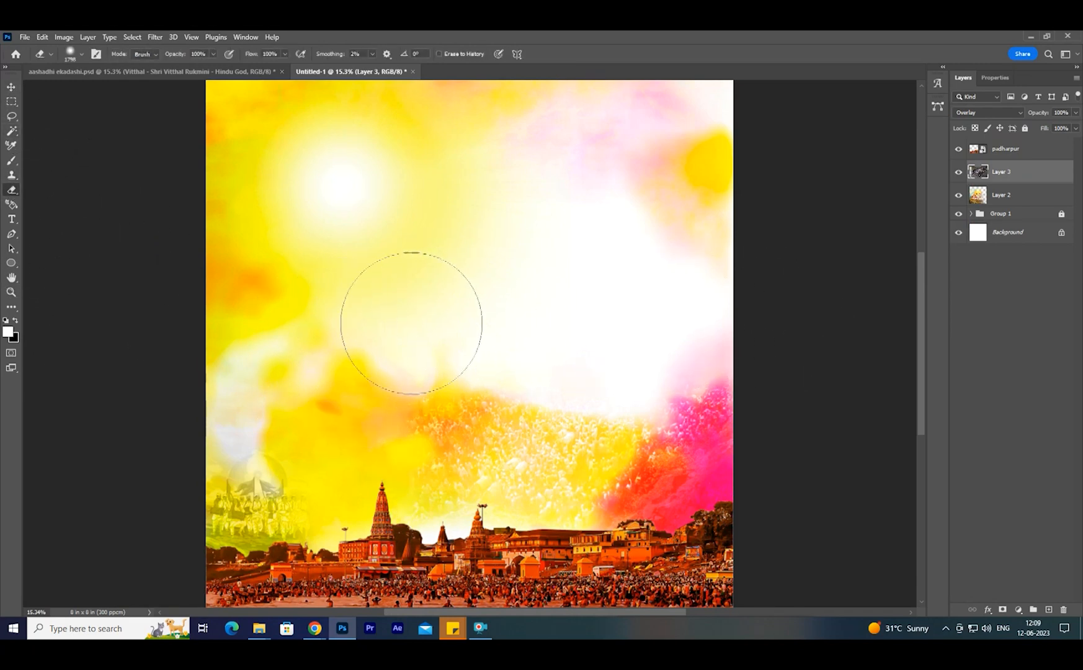
key(v)
- Place the aashadhi ekadashi1 Vitthal image from the Ashadhi ekadshi folder, enlarge it to about 8 in wide and position it behind the temples
mouse_move(259, 628)
click(317, 581)
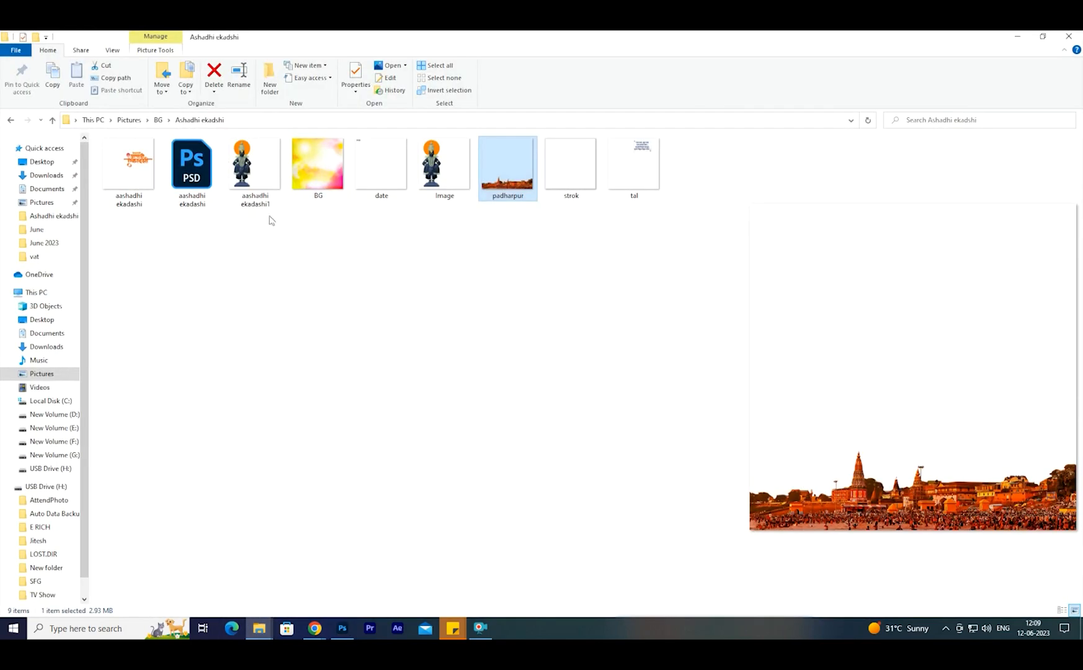
click(255, 166)
drag(255, 166, 454, 463)
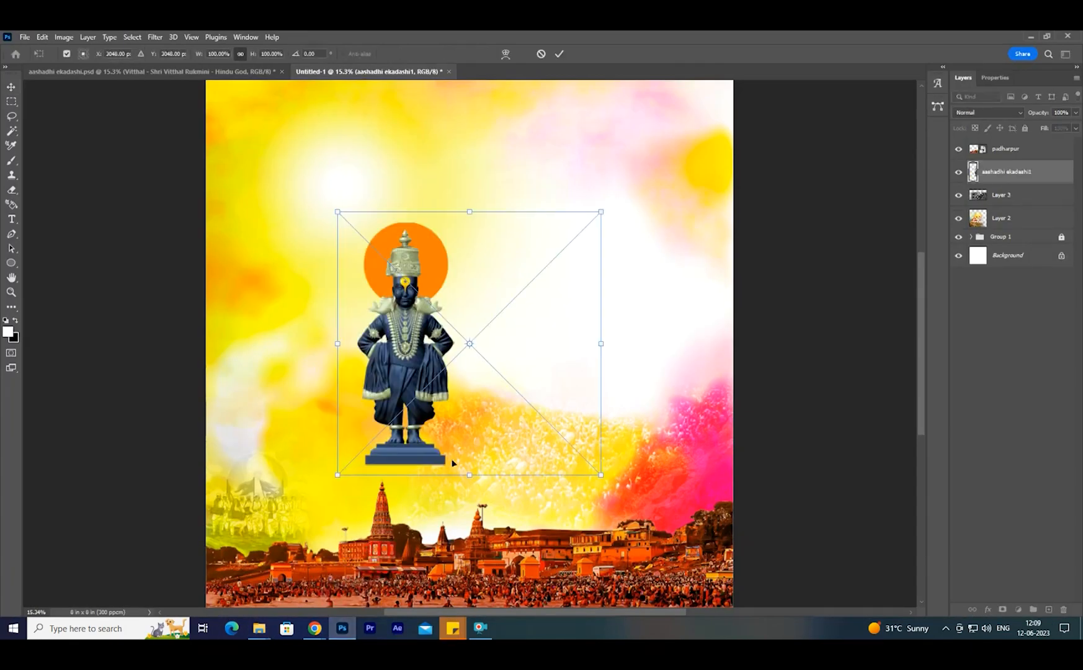
drag(602, 475, 726, 600)
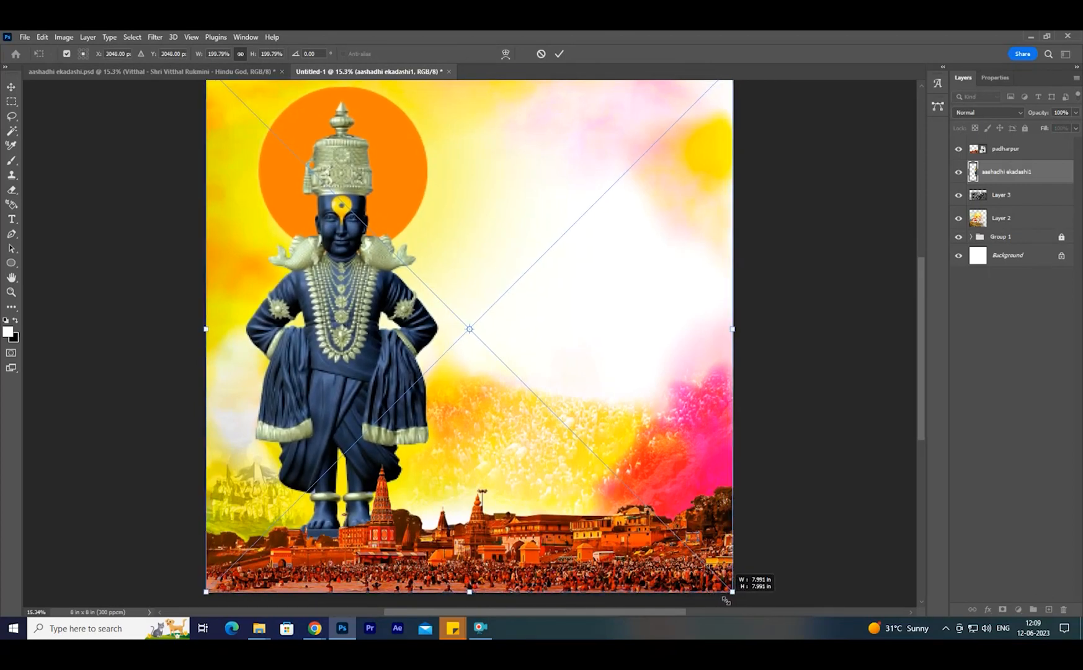
key(Return)
right_click(478, 325)
click(489, 330)
drag(351, 337, 352, 331)
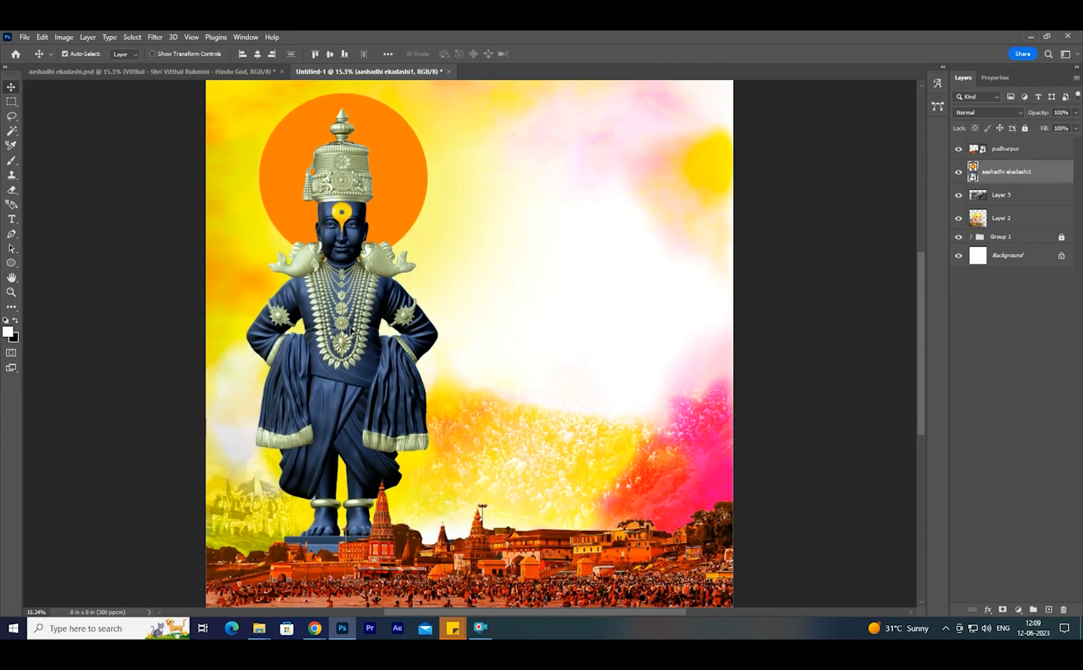
- Place the aashadhi ekadashi title lettering image from the Ashadhi ekadshi folder onto the poster, beside the Vitthal figure
mouse_move(259, 628)
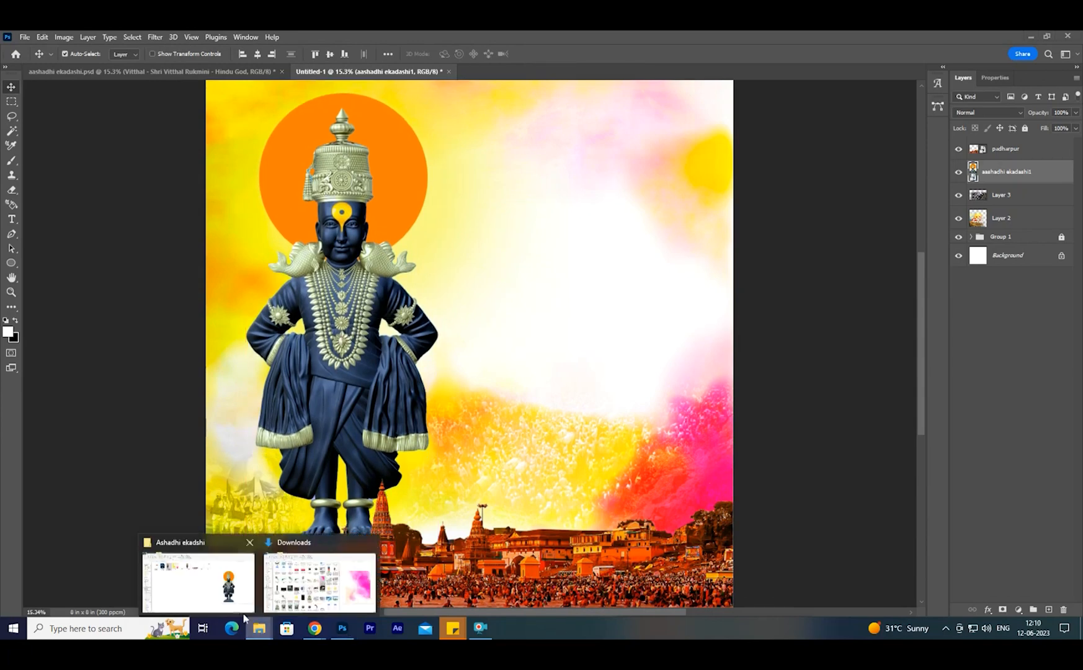
click(320, 586)
click(138, 178)
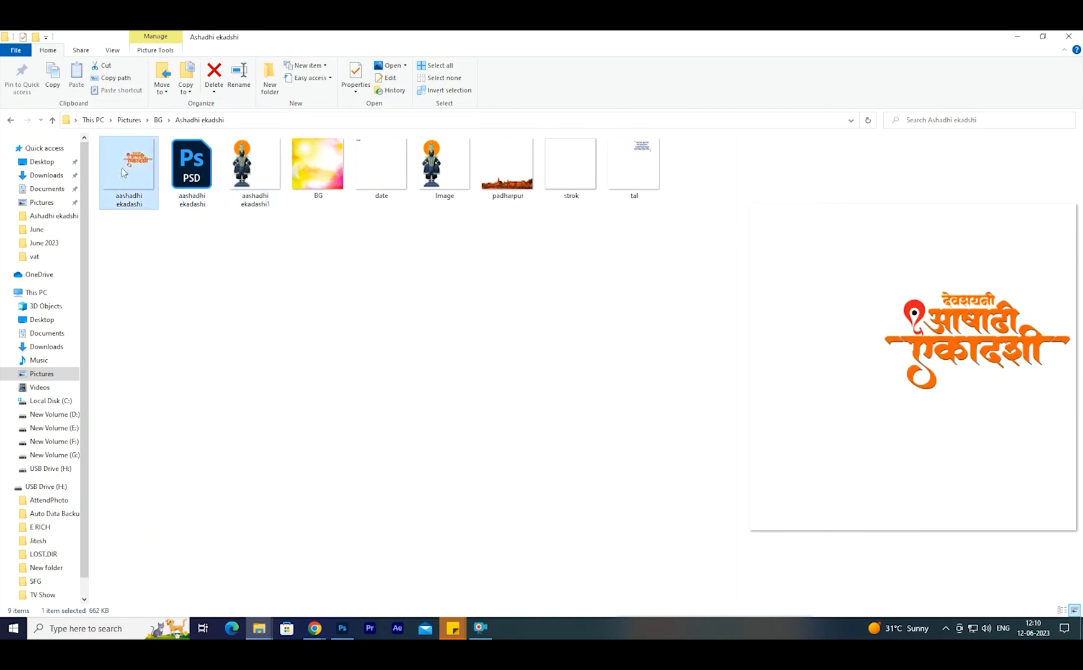
drag(120, 169, 533, 517)
key(Return)
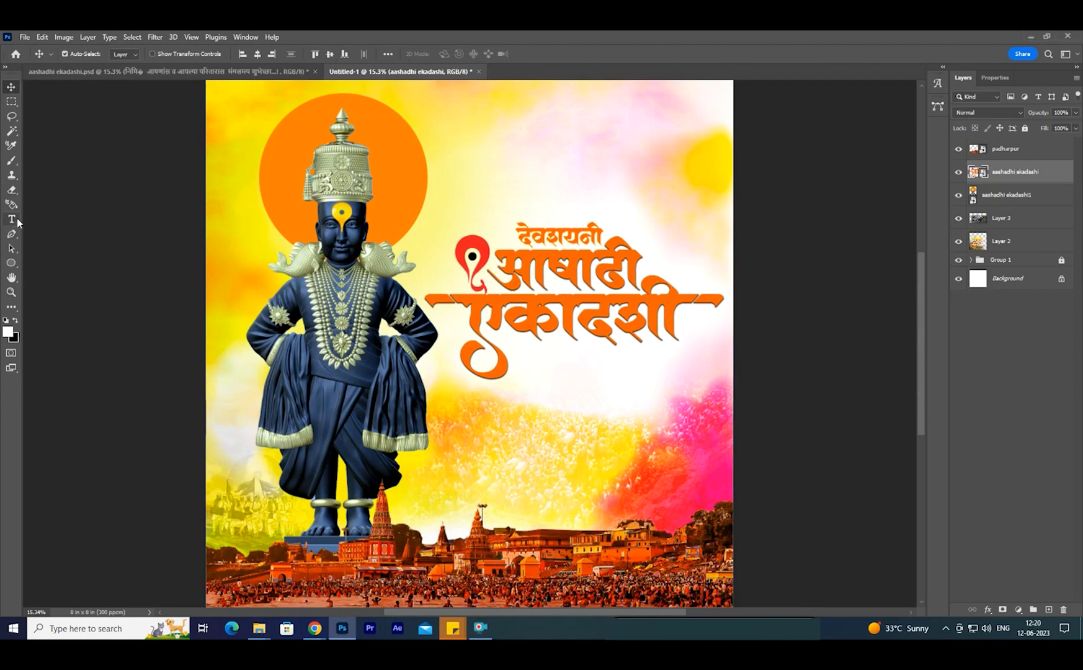
- Paste the greeting "निमित्त आपणांस व आपल्या परिवारास मंगलमय शुभेच्छा...!" as text and position it just below the title lettering
key(t)
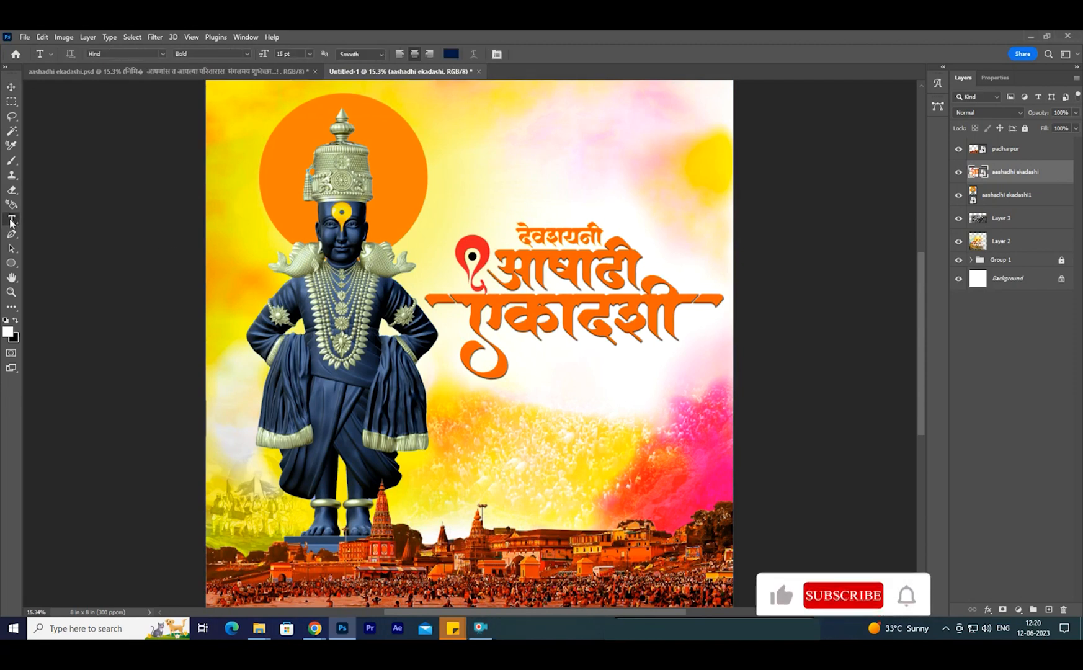
click(565, 383)
key(ctrl+v)
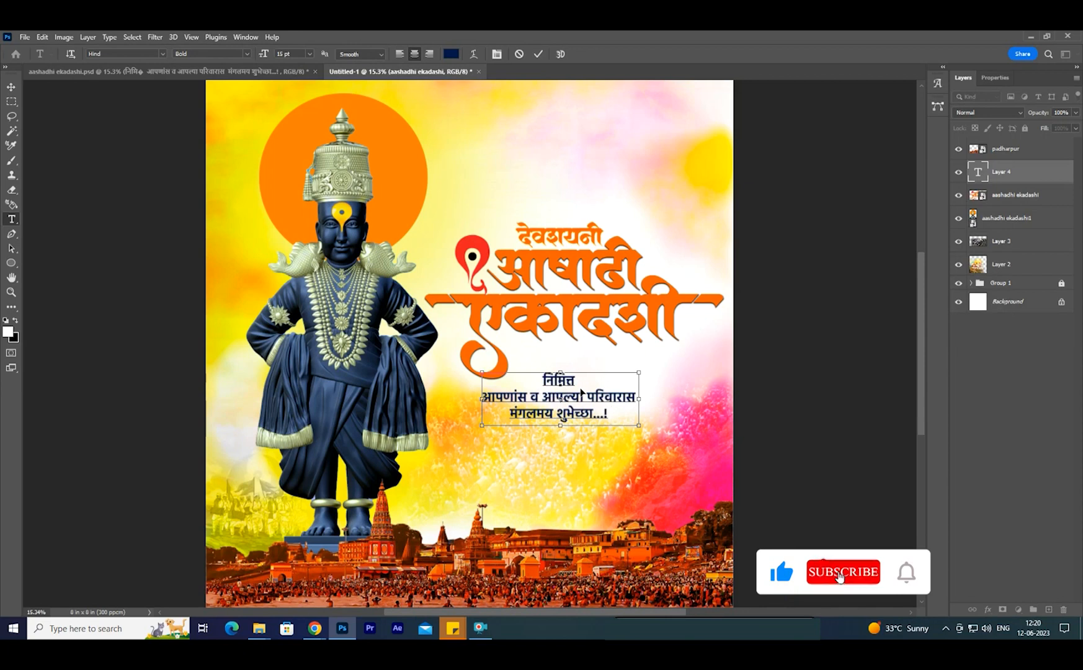
key(ctrl+a)
drag(572, 369, 607, 343)
- Apply Faux Bold to the greeting text and shift it slightly down
click(248, 54)
click(162, 54)
right_click(606, 374)
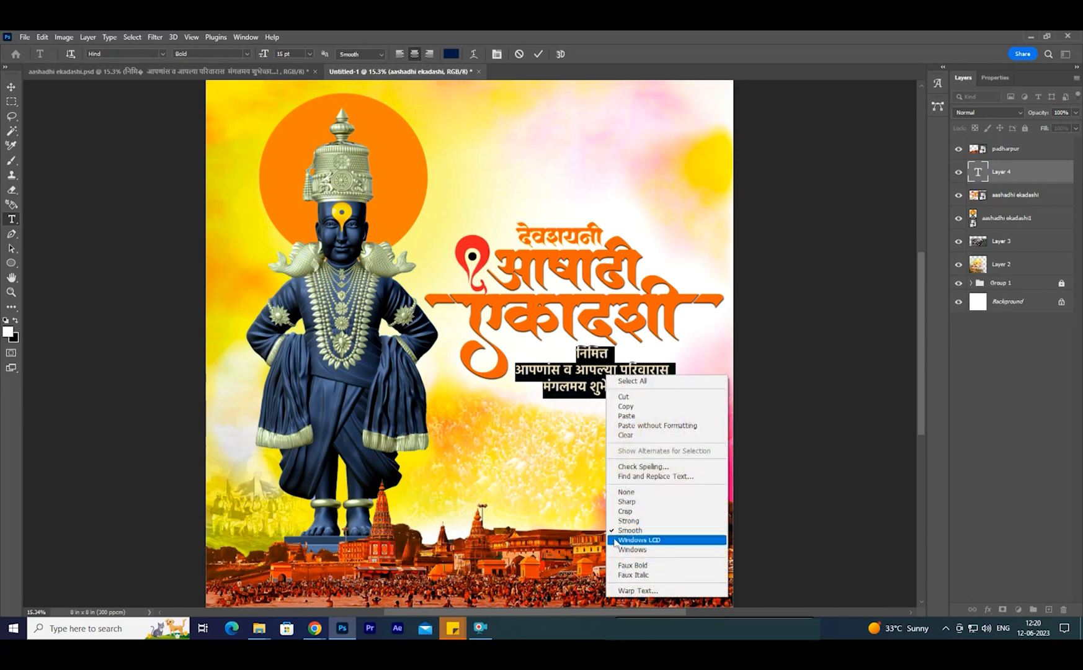
click(625, 565)
click(12, 91)
mouse_move(577, 383)
mouse_down()
mouse_move(588, 407)
mouse_move(578, 406)
mouse_up()
- Draw a thin rectangle about 3.57 in wide and 0.03 in high as an underline beneath the greeting text
ctrl+click(620, 421)
ctrl+click(621, 422)
ctrl+click(621, 422)
right_click(11, 264)
click(60, 263)
drag(281, 375, 793, 377)
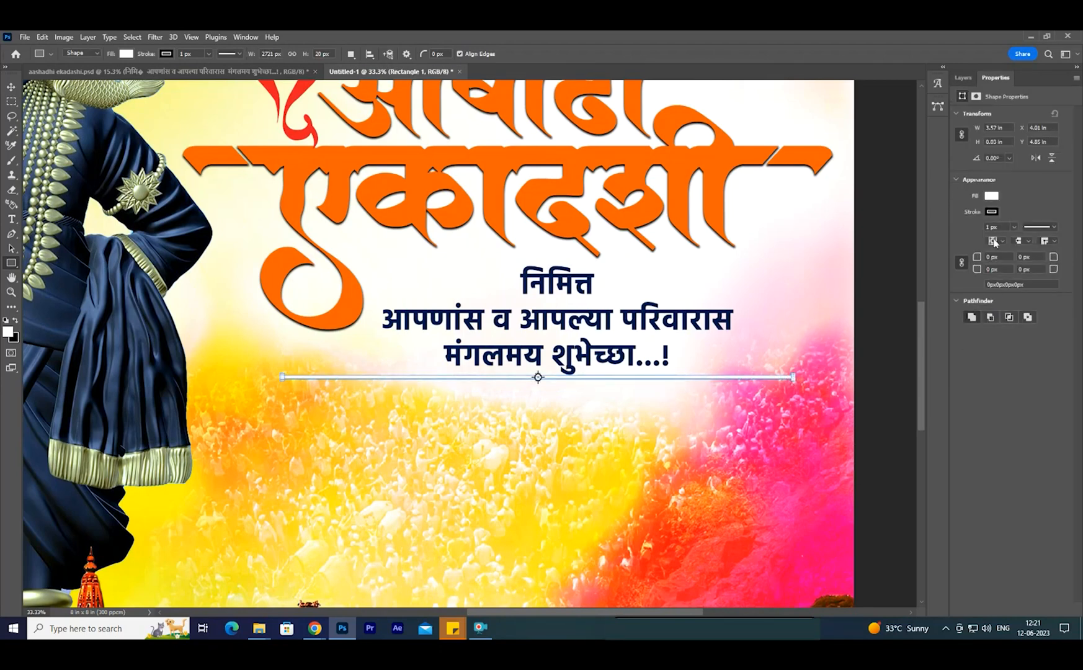
- Remove the underline rectangle's stroke, fill it with dark navy blue and shift it slightly down
click(991, 211)
click(932, 234)
click(992, 196)
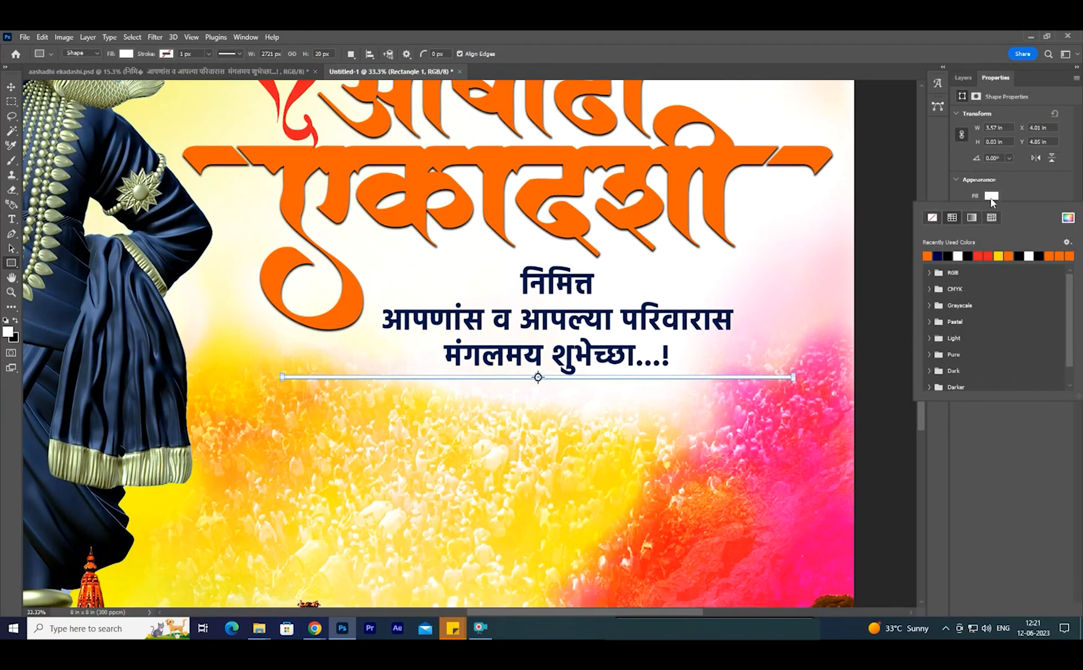
click(939, 255)
click(12, 88)
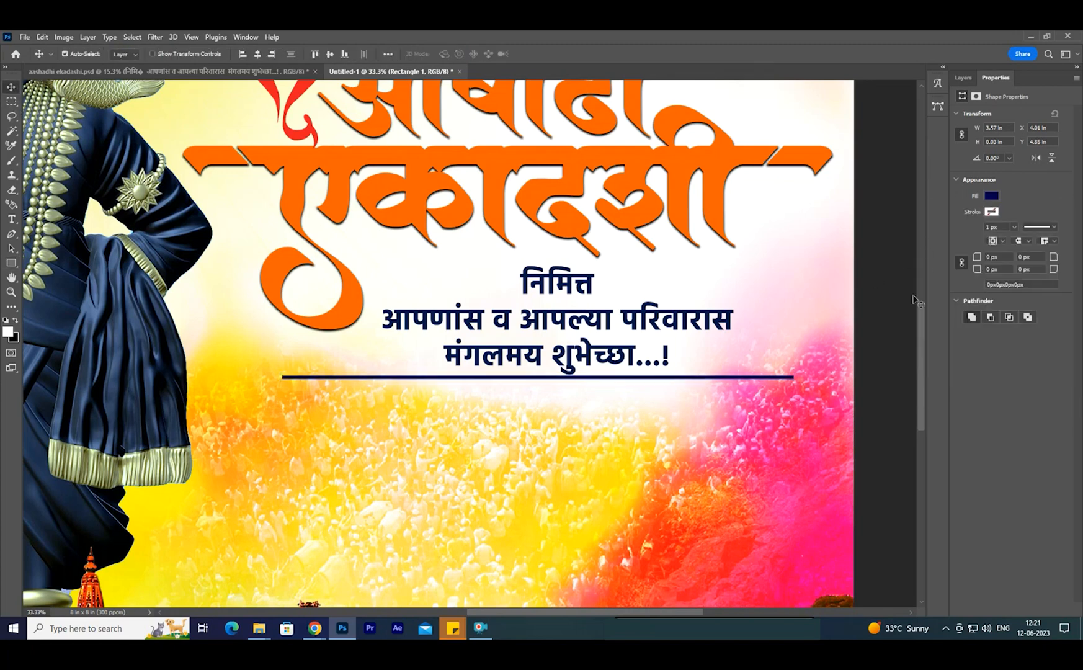
drag(703, 373, 704, 374)
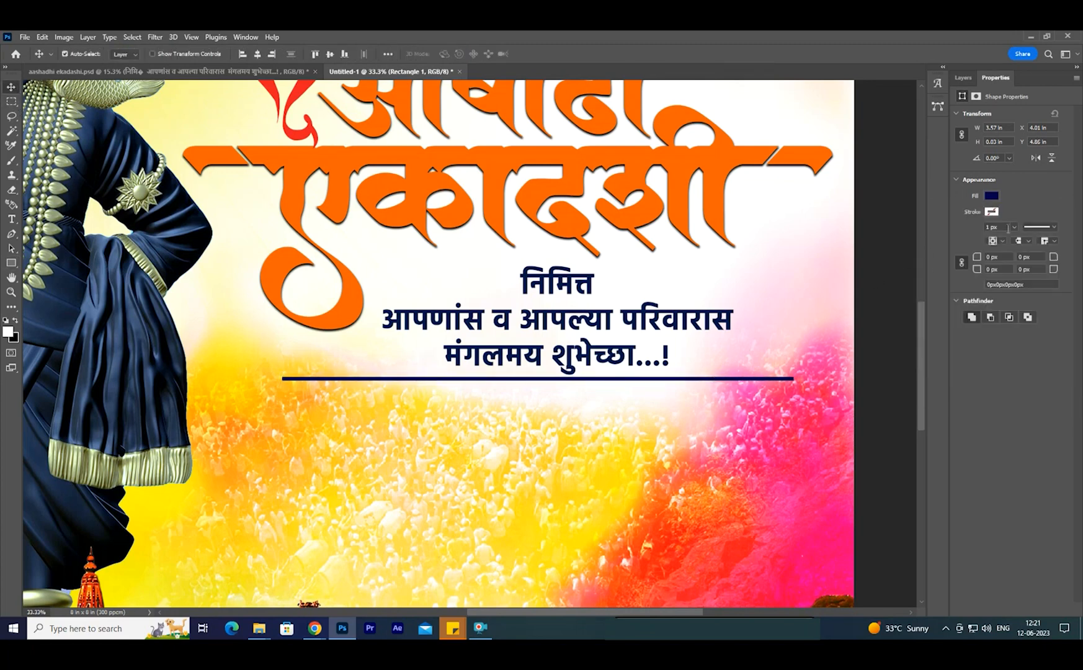
- Add a layer mask to Rectangle 1 and fade both ends of the underline with a soft black brush
click(965, 79)
click(1002, 610)
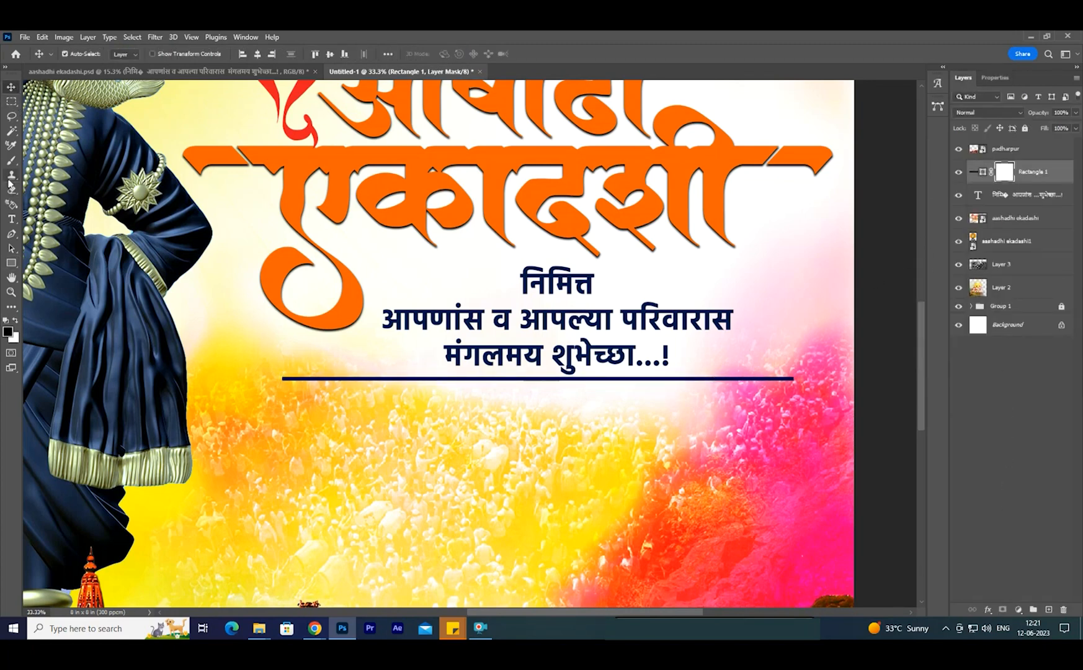
click(11, 160)
drag(274, 374, 352, 396)
click(348, 373)
drag(280, 373, 345, 373)
click(712, 372)
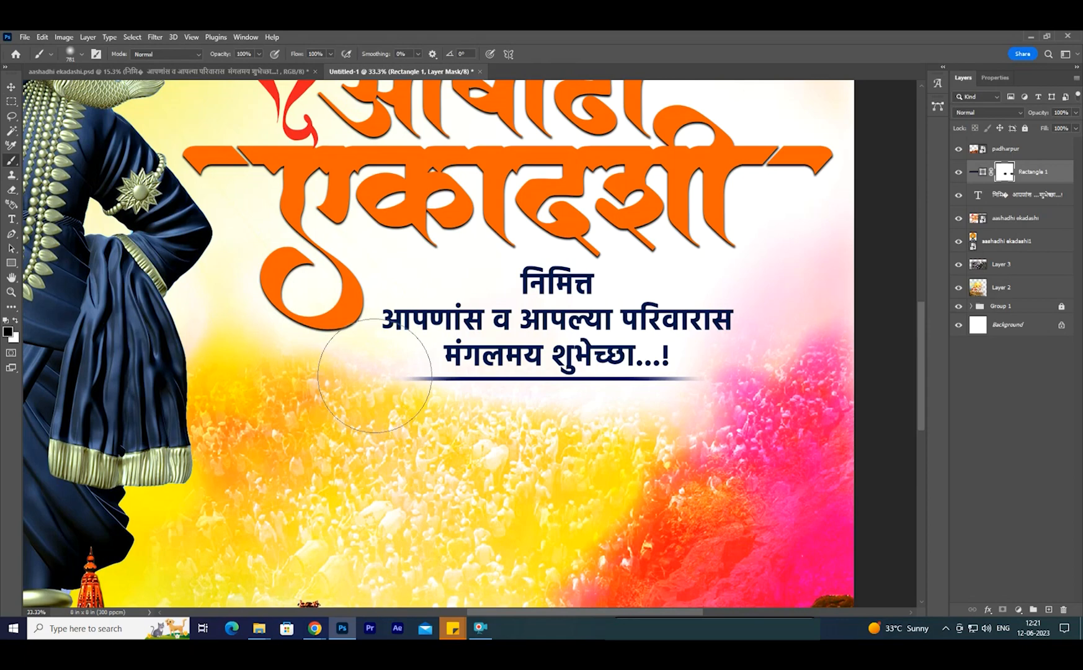
key(v)
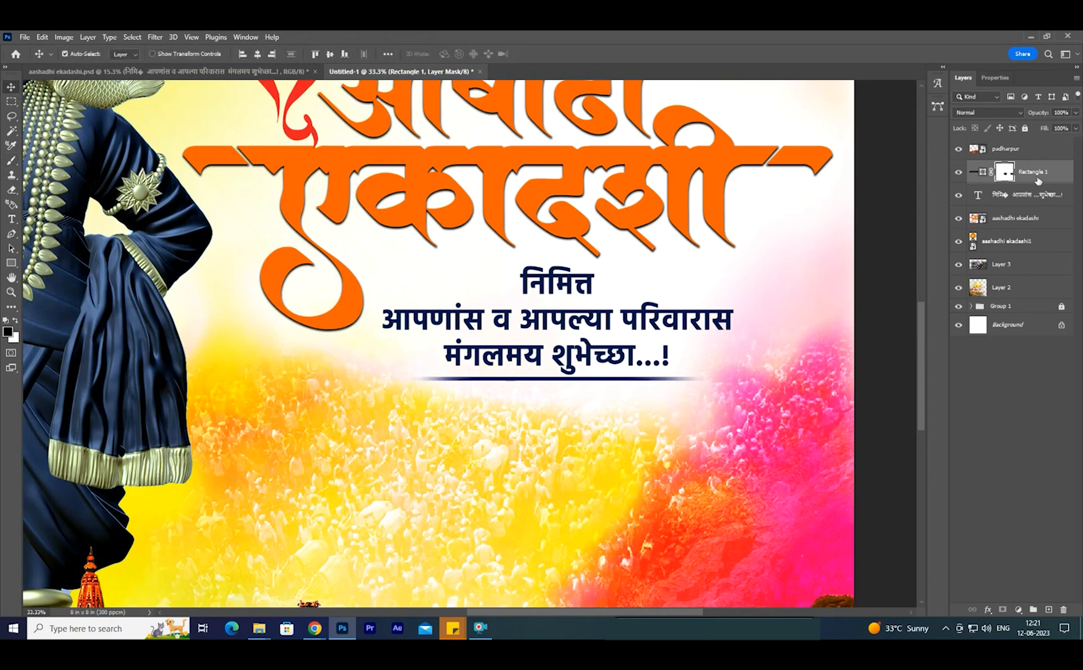
- Recolor the word मंगलमय in the greeting text to orange ff4800
right_click(481, 351)
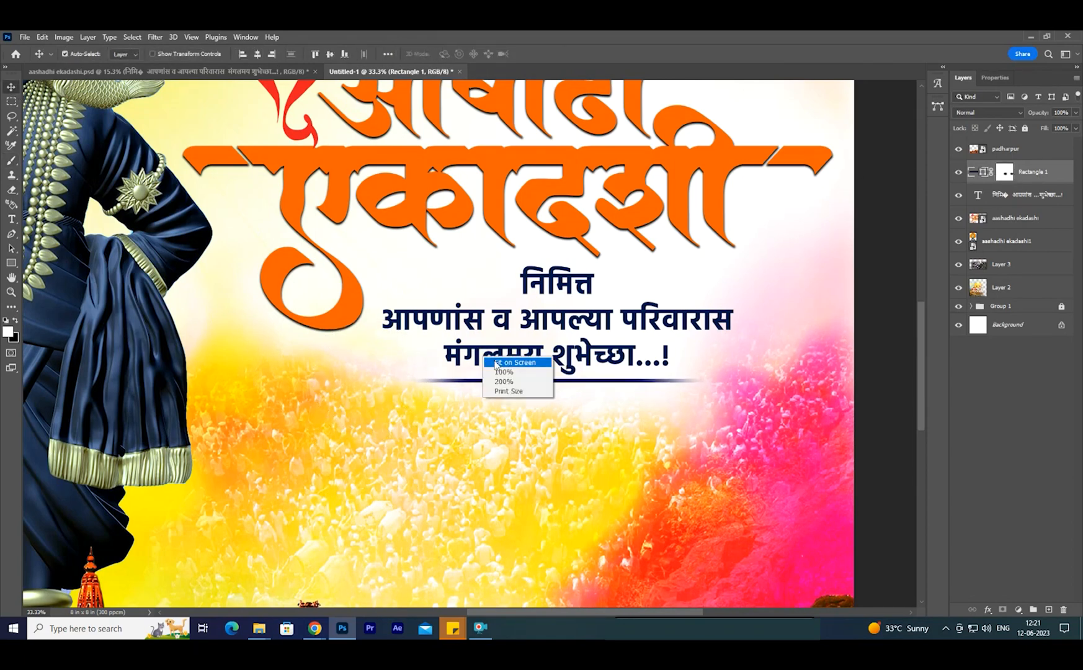
click(515, 361)
double_click(599, 393)
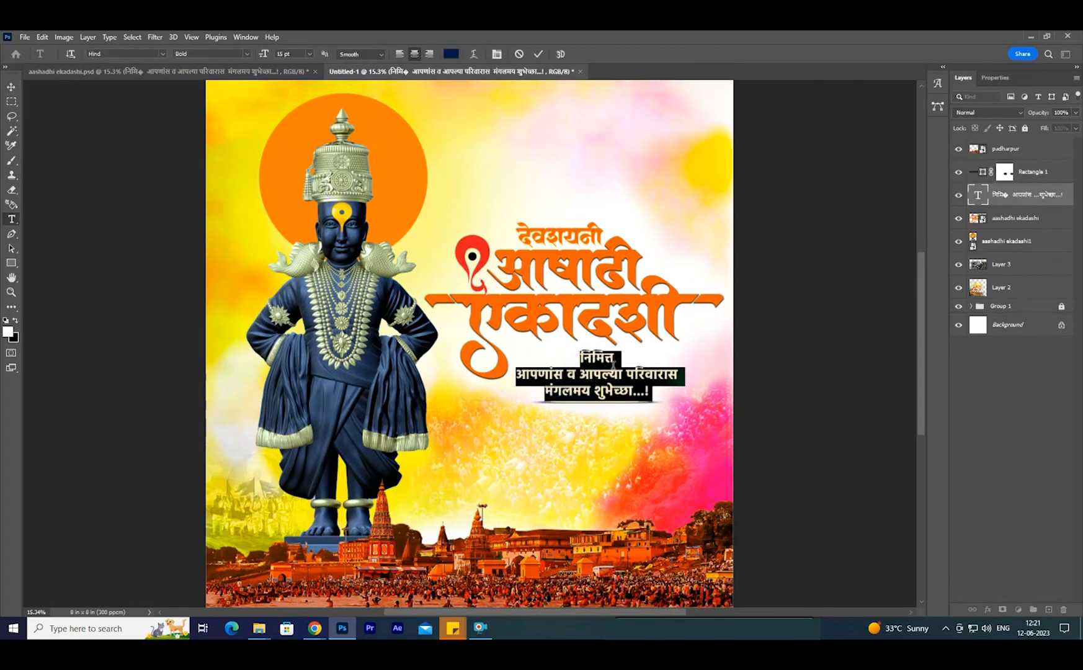
drag(591, 390, 562, 391)
click(451, 54)
click(599, 437)
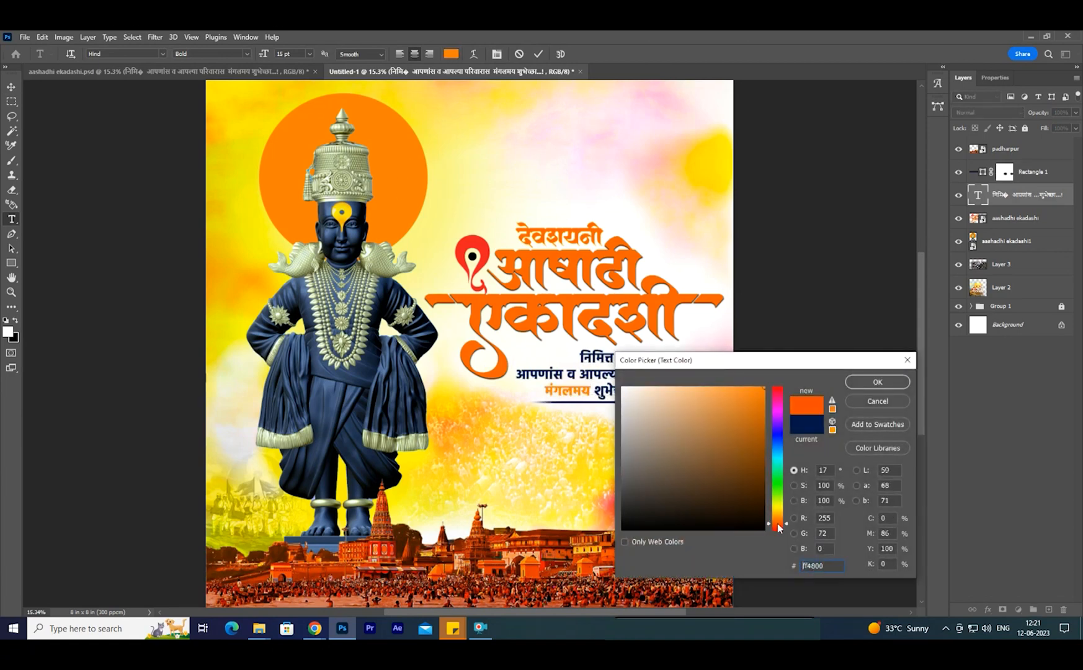
click(874, 385)
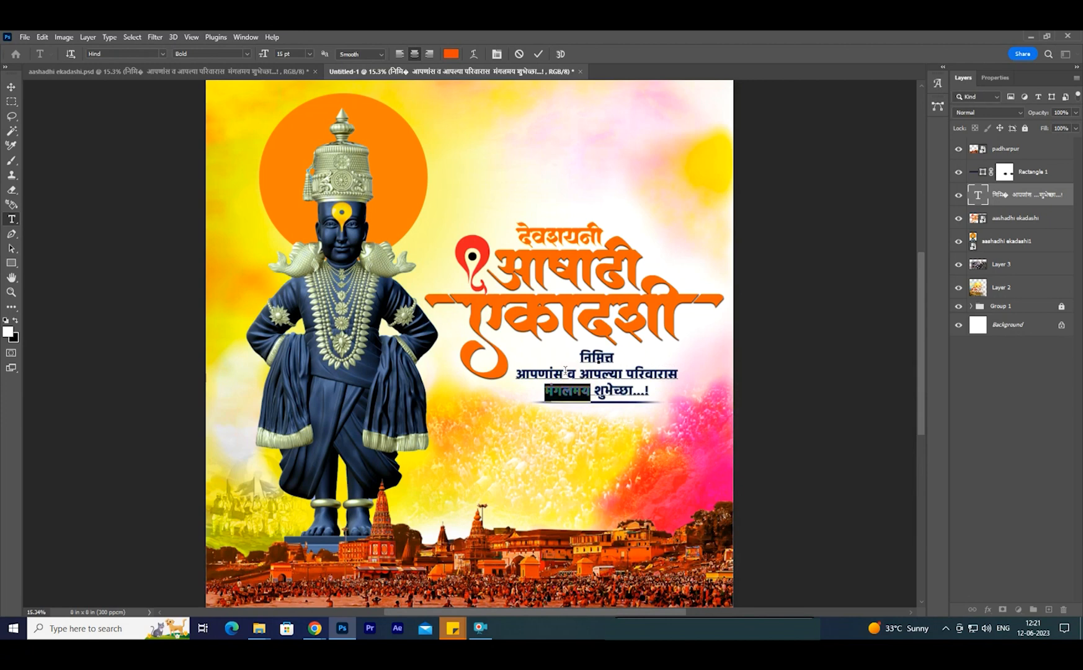
- Recolor शुभेच्छा...! in the greeting text by sampling the orange ff4800 of the word मंगलमय
drag(566, 371, 520, 368)
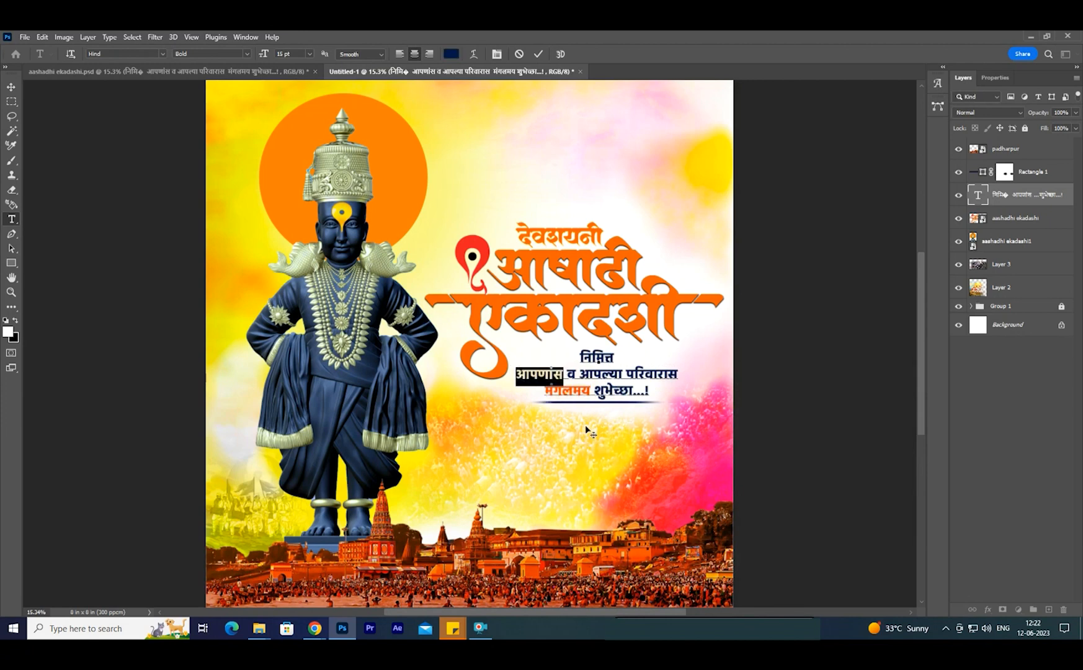
click(581, 376)
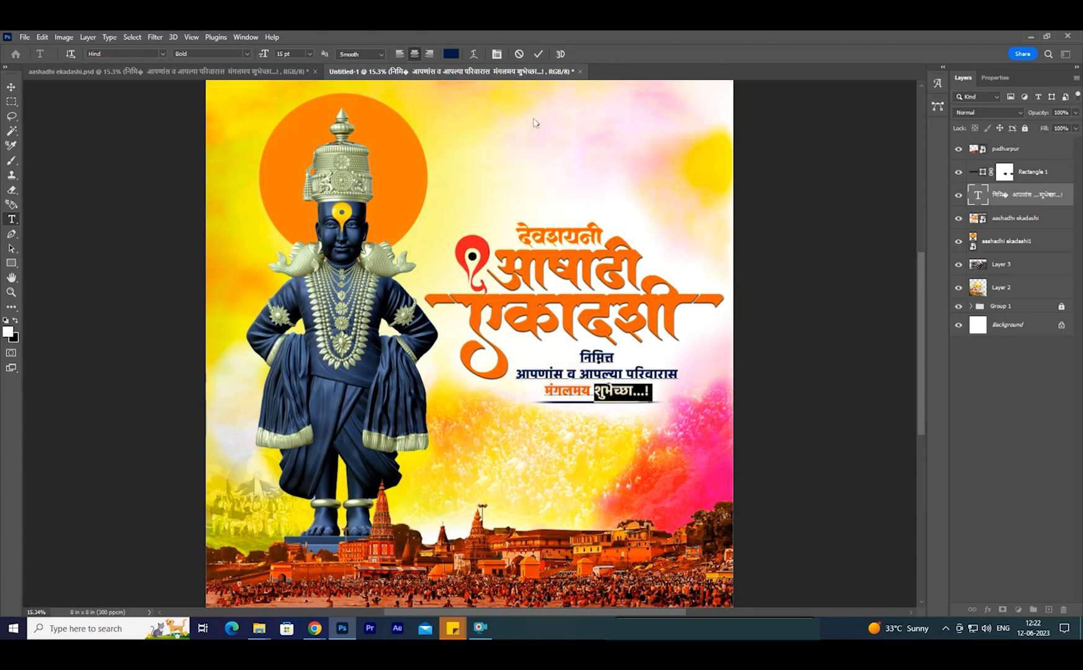
click(451, 54)
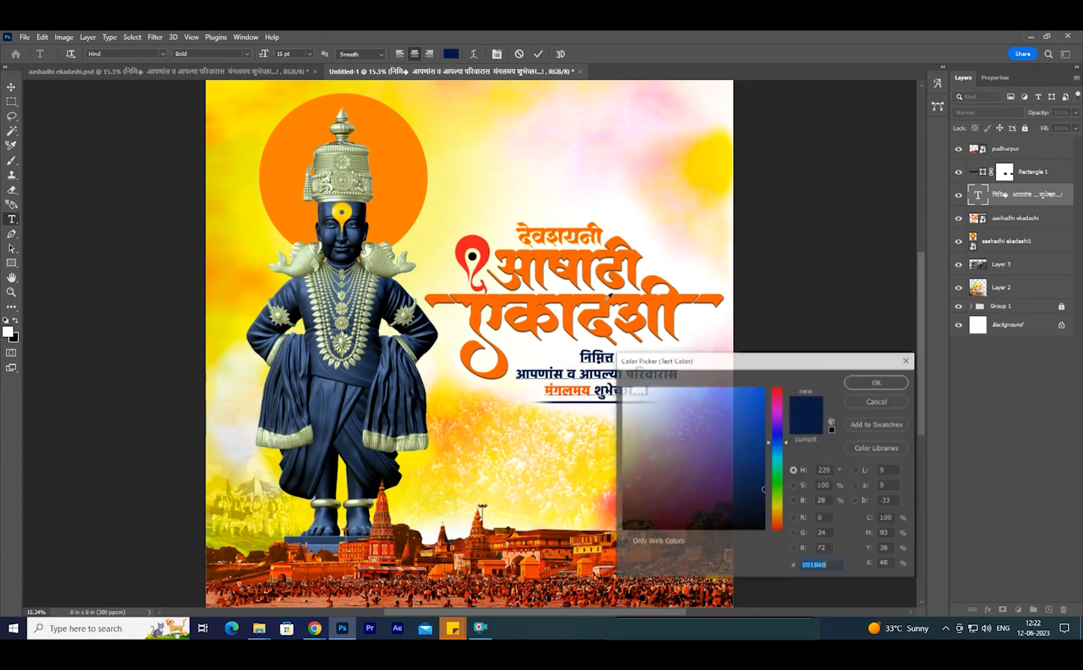
click(563, 382)
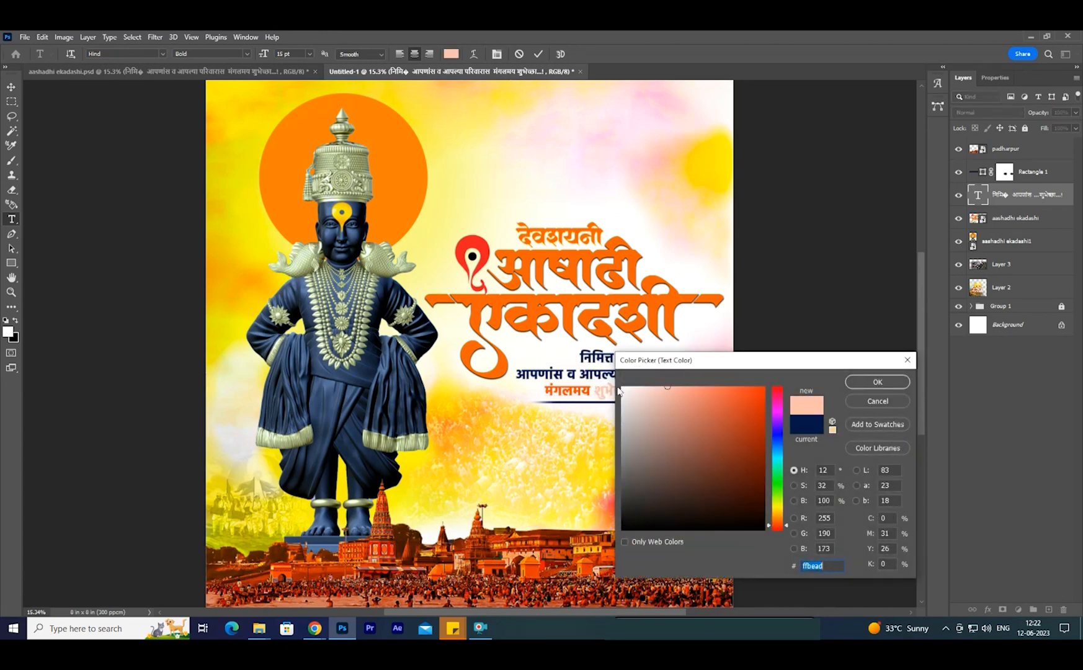
scroll(587, 392, up, 3)
click(576, 381)
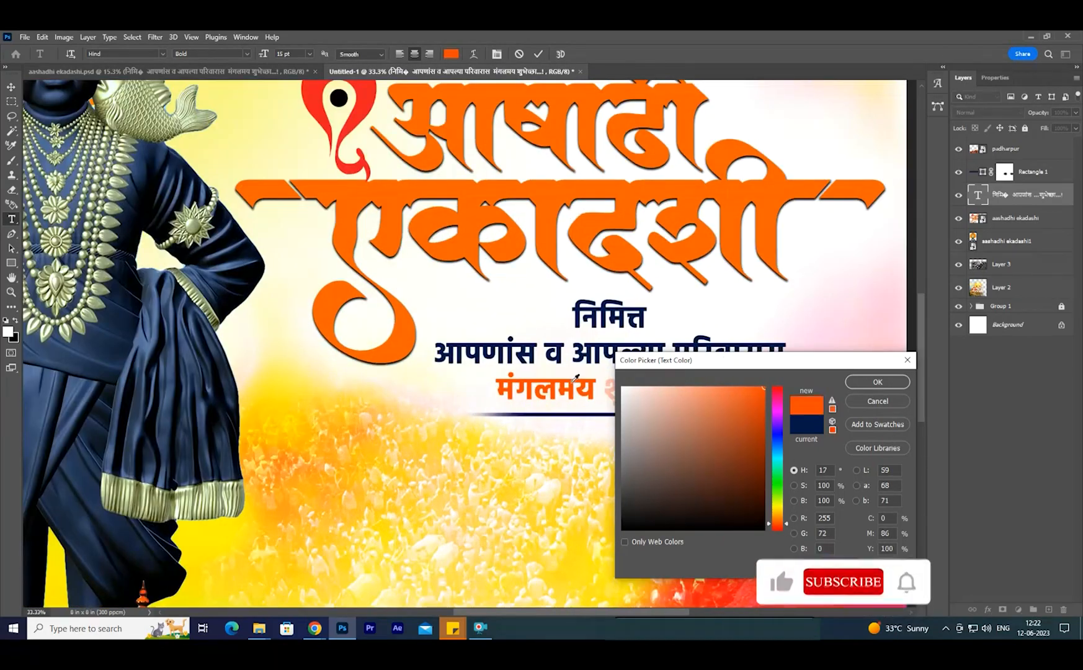
click(872, 381)
click(11, 88)
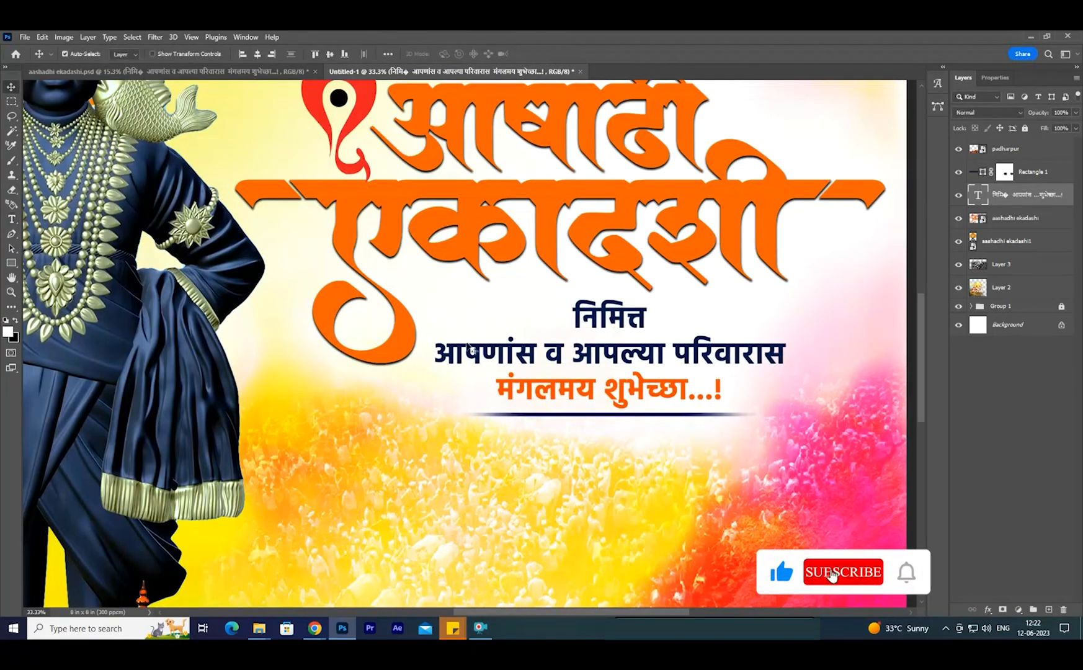
scroll(526, 374, down, 4)
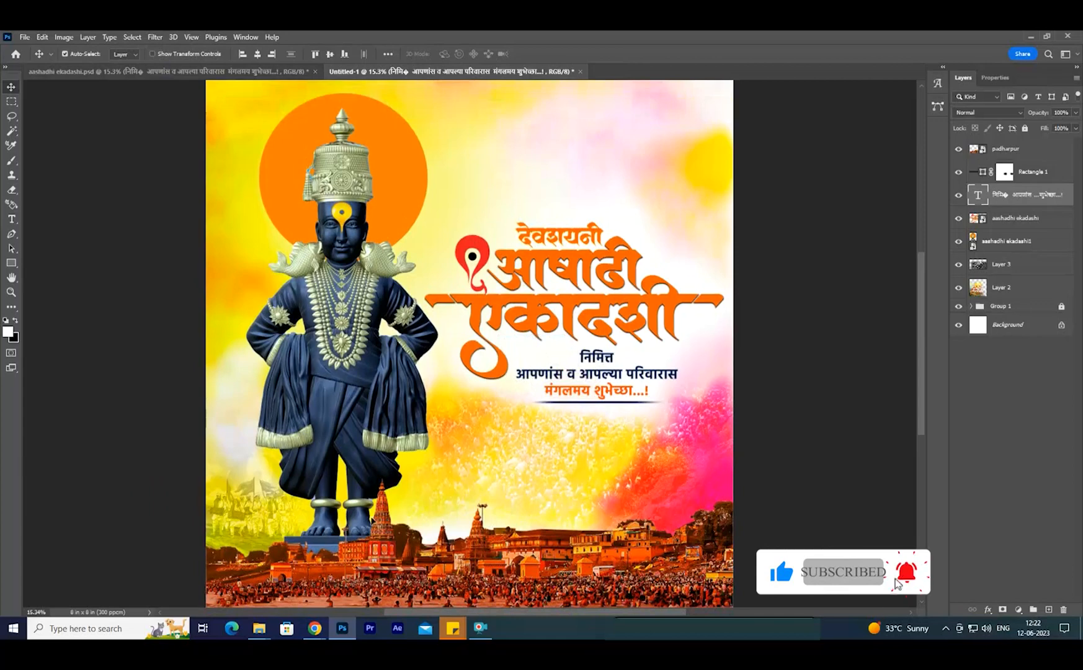
- Place the tal verse image from the Ashadhi ekadshi folder, enlarge it slightly and position it above the title lettering
mouse_move(261, 632)
click(318, 580)
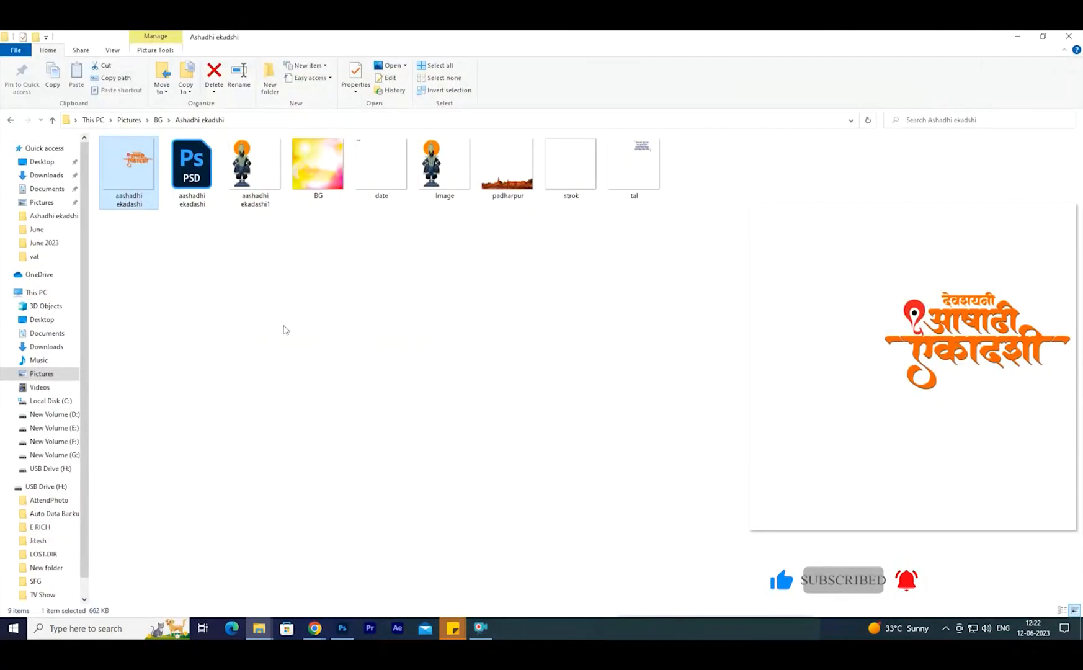
click(639, 173)
drag(639, 173, 547, 501)
drag(733, 343, 739, 346)
drag(643, 281, 638, 288)
key(Return)
key(Right)
key(Right)
key(Right)
key(Right)
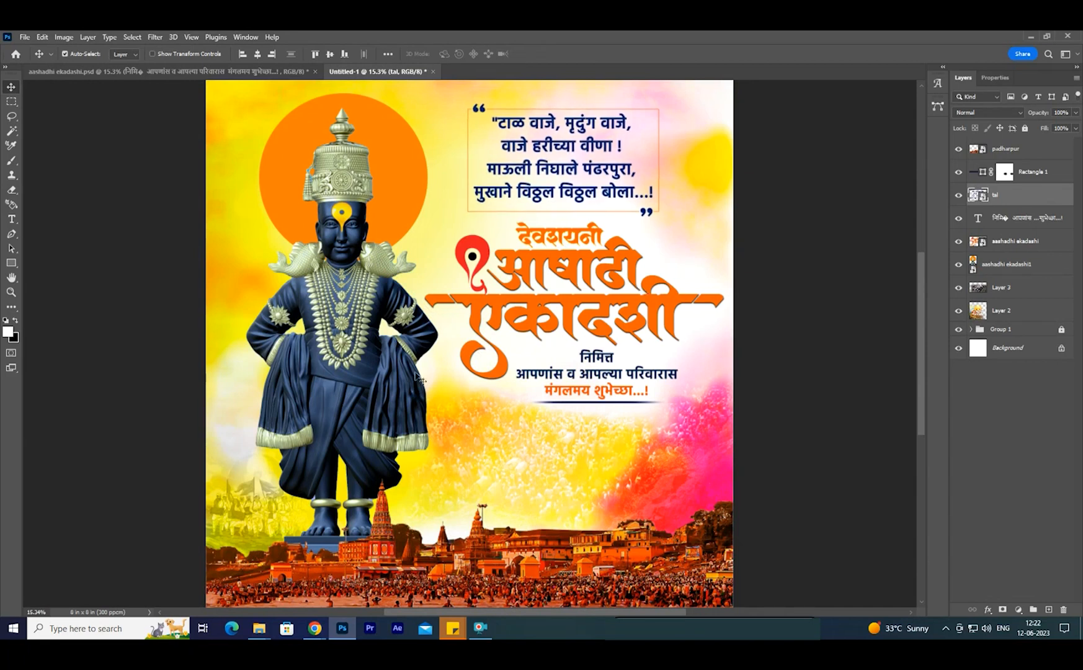
- Add the date text "29 जून" in the poster's upper-left corner, inserting the Devanagari letters from the glyph set
key(t)
click(237, 115)
text(29)
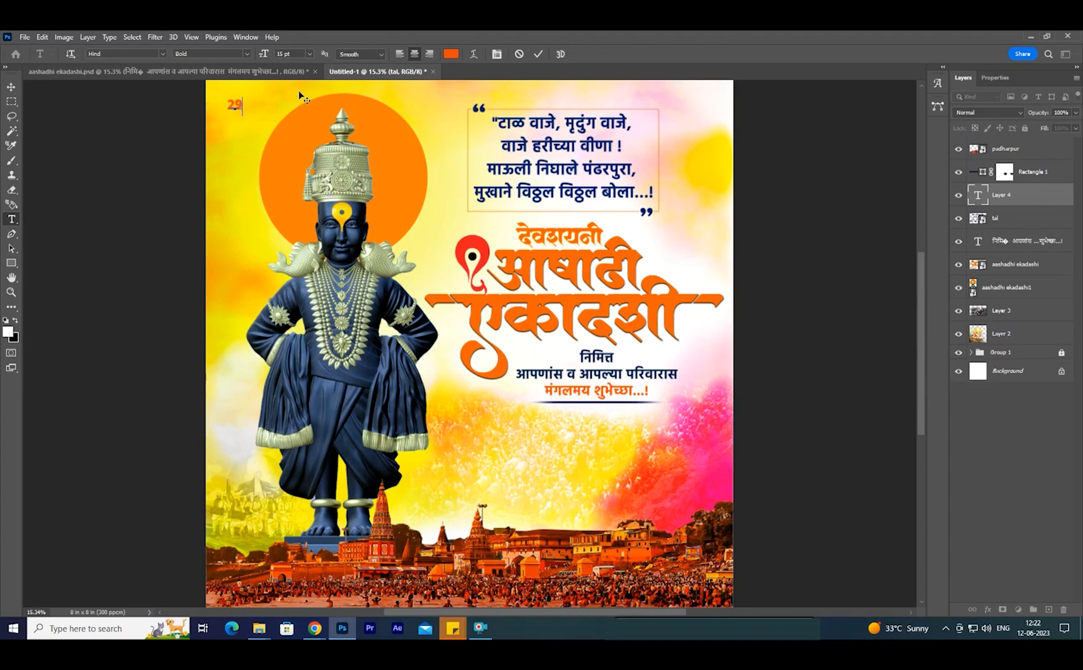
click(937, 83)
scroll(835, 396, down, 5)
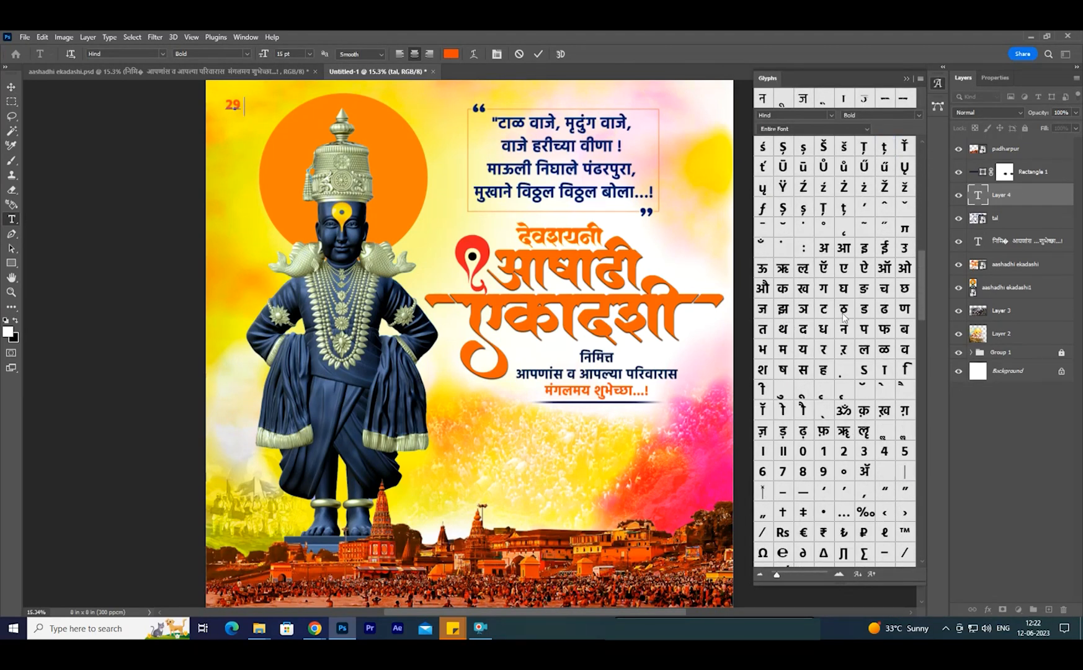
double_click(763, 308)
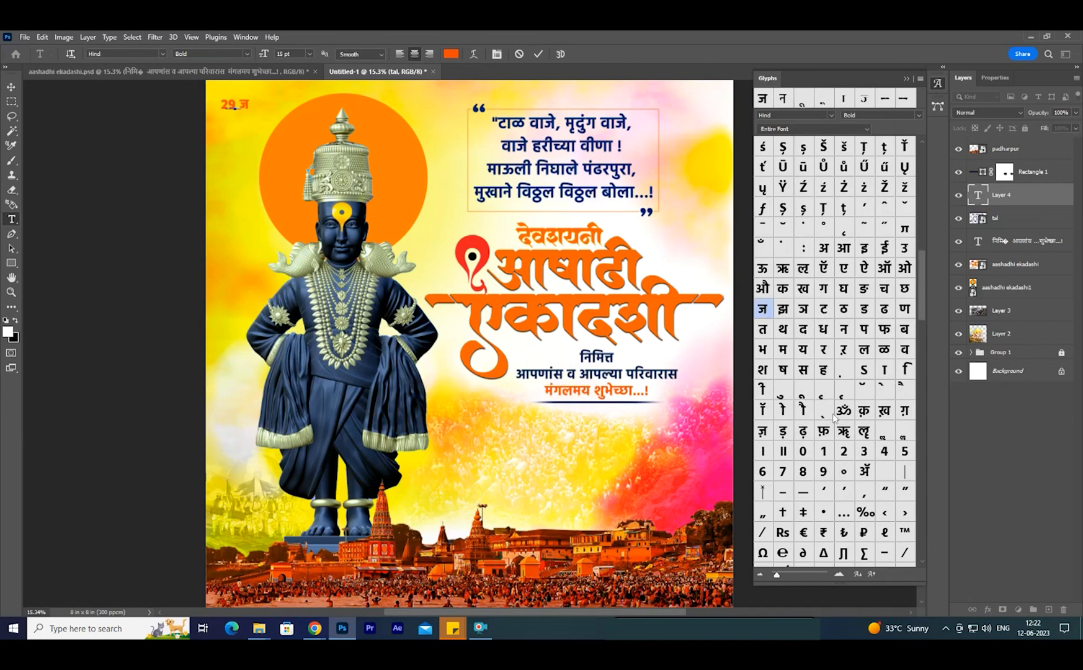
double_click(812, 397)
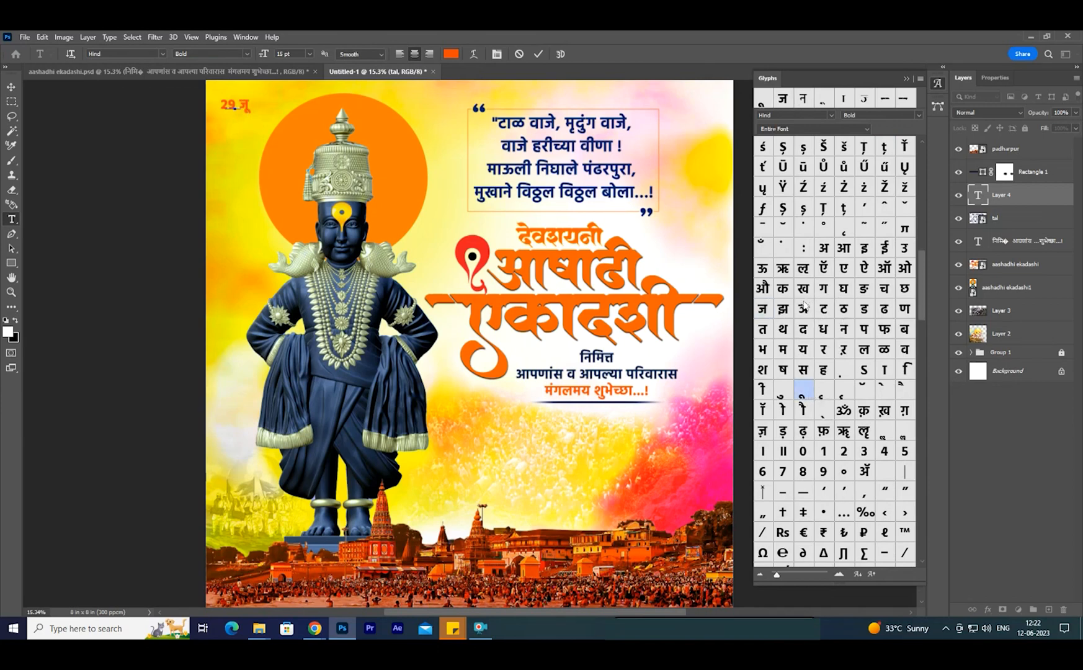
double_click(845, 332)
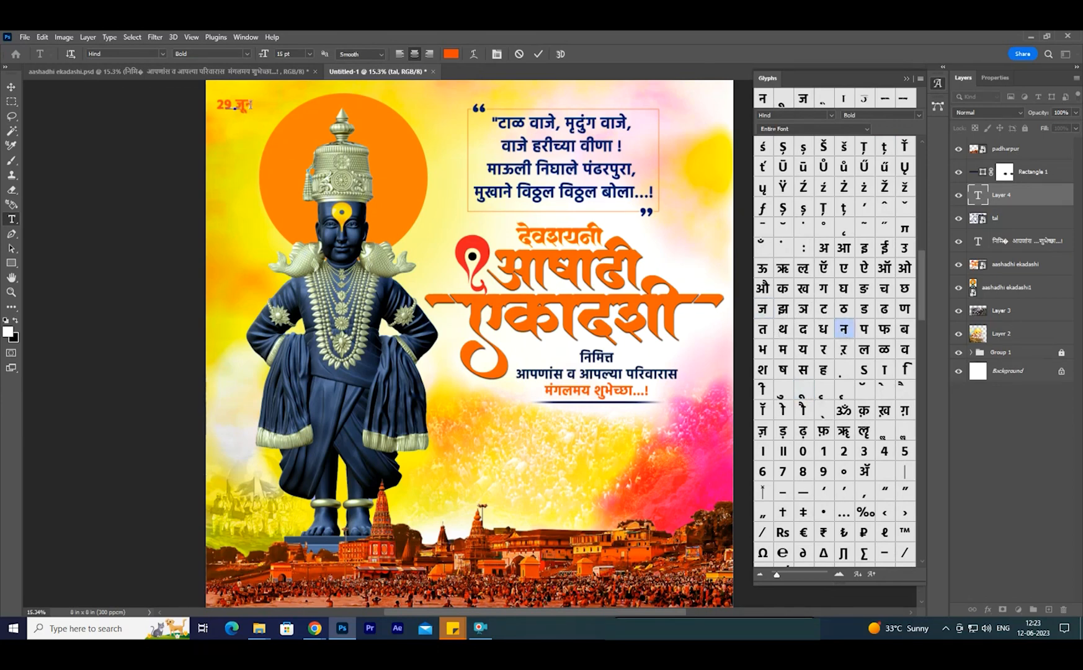
- Recolor the 29 जून date text to dark navy blue
drag(229, 106, 271, 106)
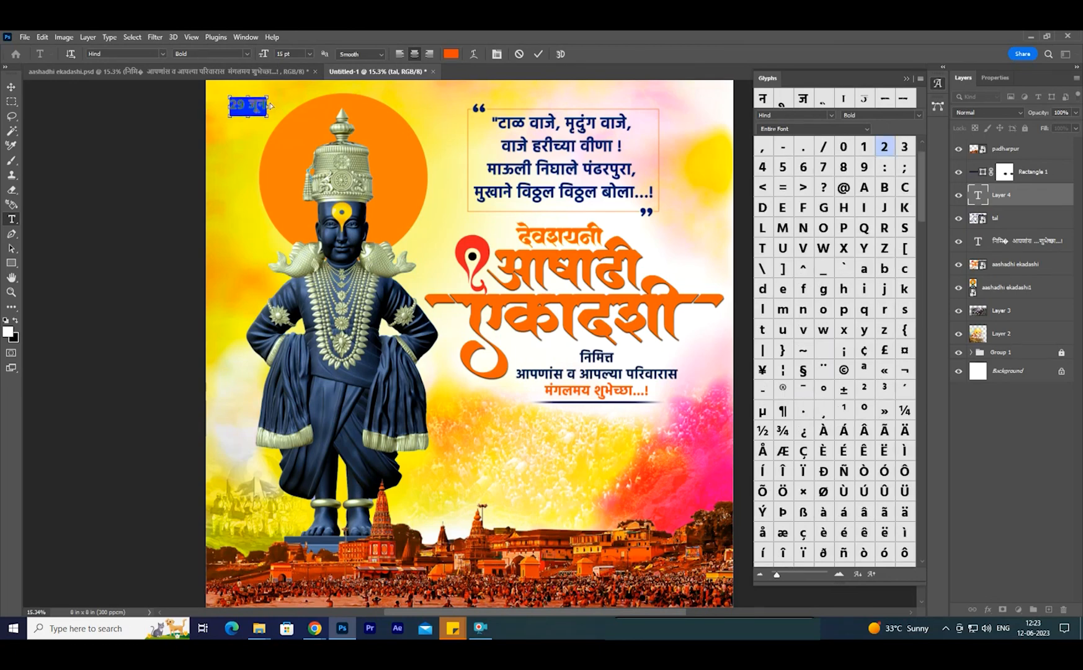
click(451, 54)
drag(777, 524, 774, 440)
drag(735, 460, 773, 490)
key(Return)
key(ctrl+Return)
click(939, 110)
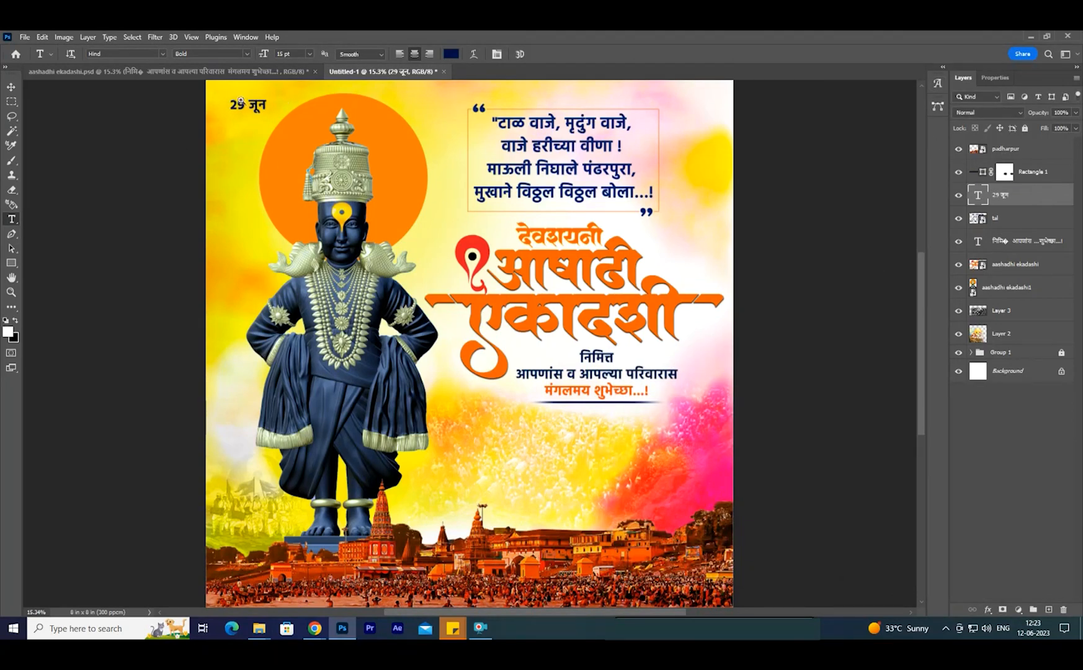
- Enlarge the 29 जून date text slightly and reposition it in the poster's upper-left corner
scroll(244, 101, up, 4)
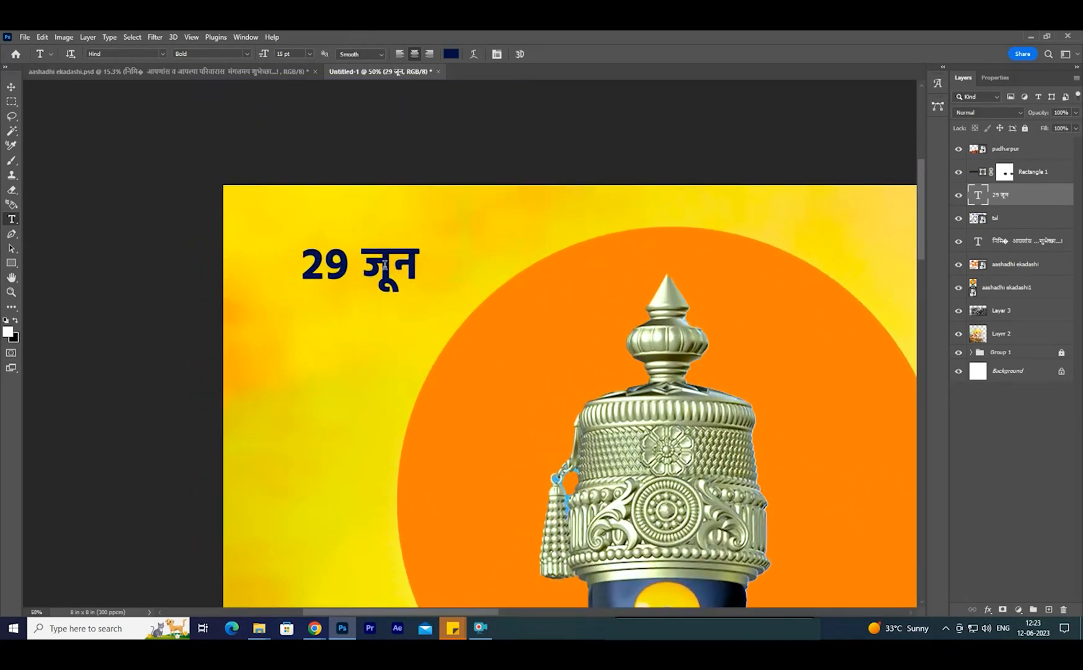
mouse_move(385, 265)
mouse_down()
mouse_move(357, 266)
mouse_move(414, 277)
mouse_move(380, 258)
mouse_up()
key(ctrl+t)
key(Return)
- Draw a white circle about 0.44 in wide with the Ellipse tool and move it over the number 29
right_click(12, 264)
click(56, 273)
drag(258, 222, 352, 322)
click(11, 87)
drag(319, 279, 312, 265)
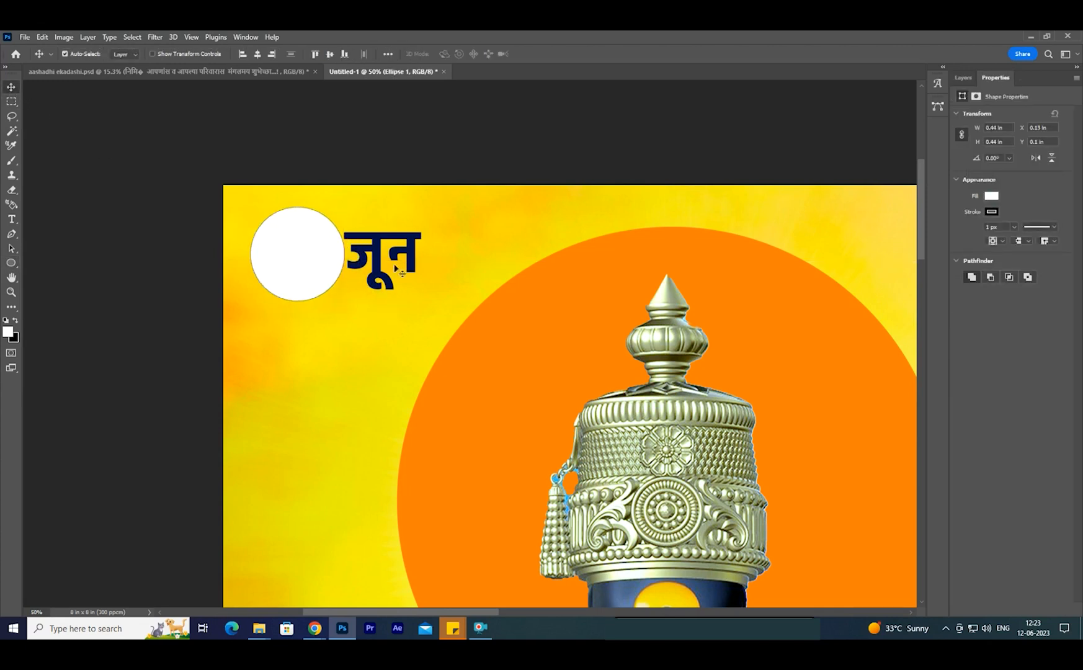
- Remove the stroke from the white circle
click(992, 212)
click(931, 234)
click(996, 201)
- Move the circle's layer below the date text, then shrink the circle and centre it behind the number 29
click(964, 78)
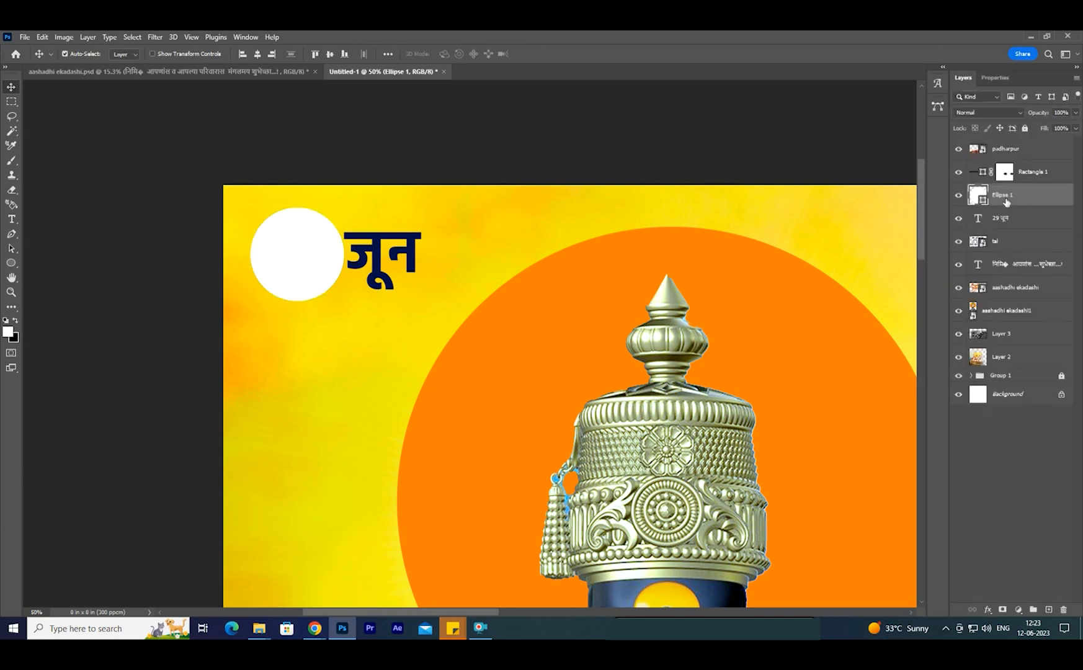
drag(1006, 201, 998, 238)
drag(306, 287, 335, 292)
click(295, 301)
key(ctrl+t)
key(Return)
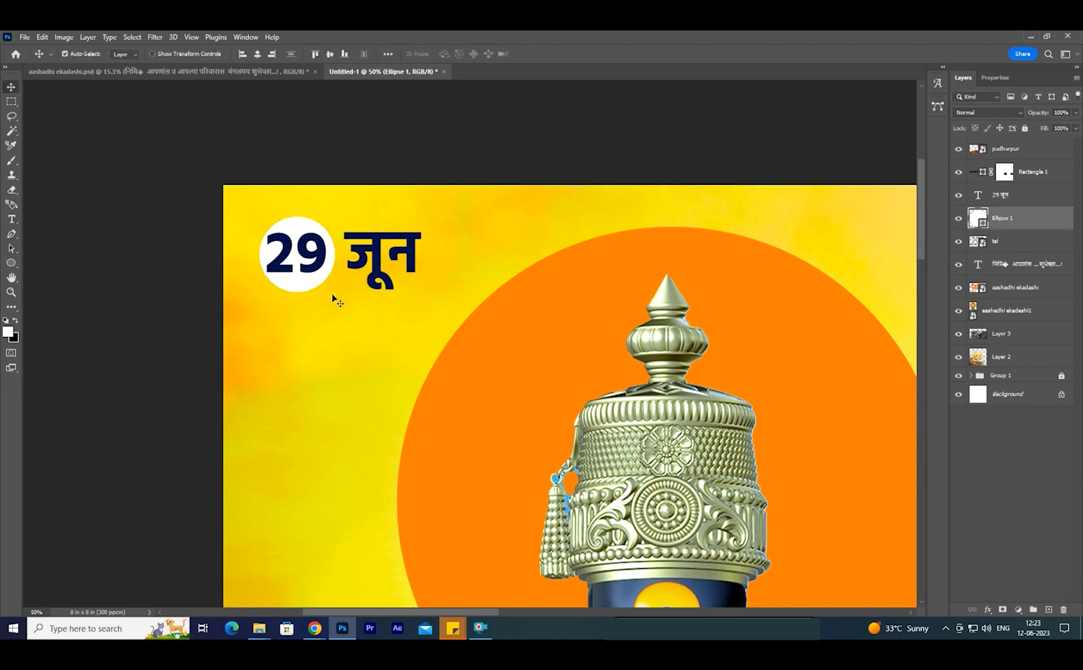
click(371, 268)
scroll(390, 316, down, 5)
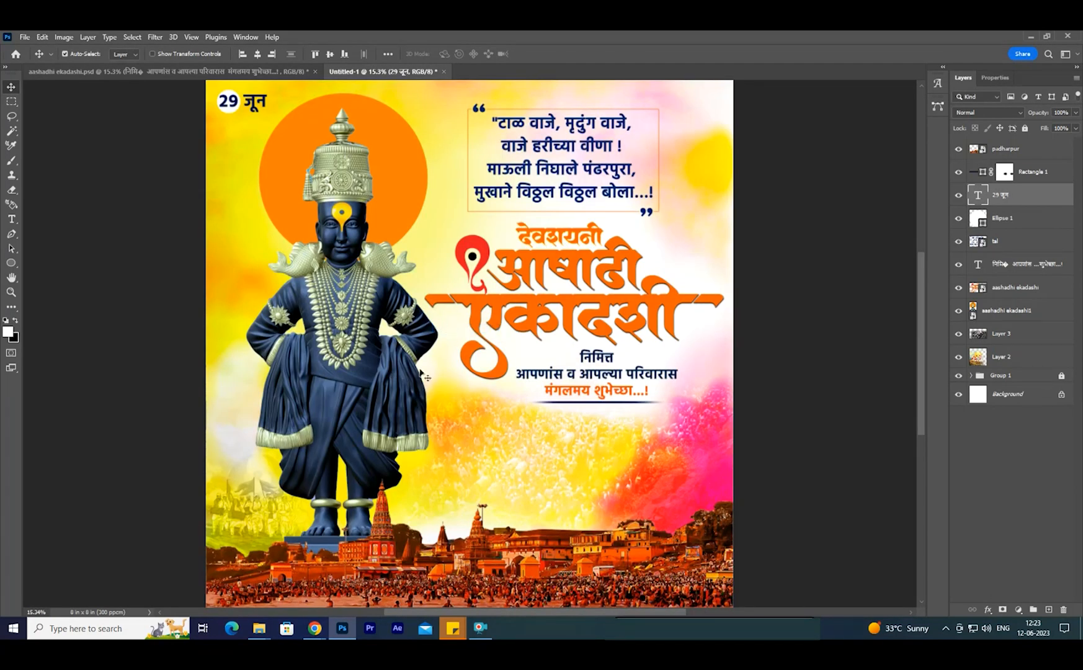
- Draw a rectangle about 7.91 by 7.88 in over the whole poster, just inside its edges
mouse_move(259, 628)
mouse_move(223, 582)
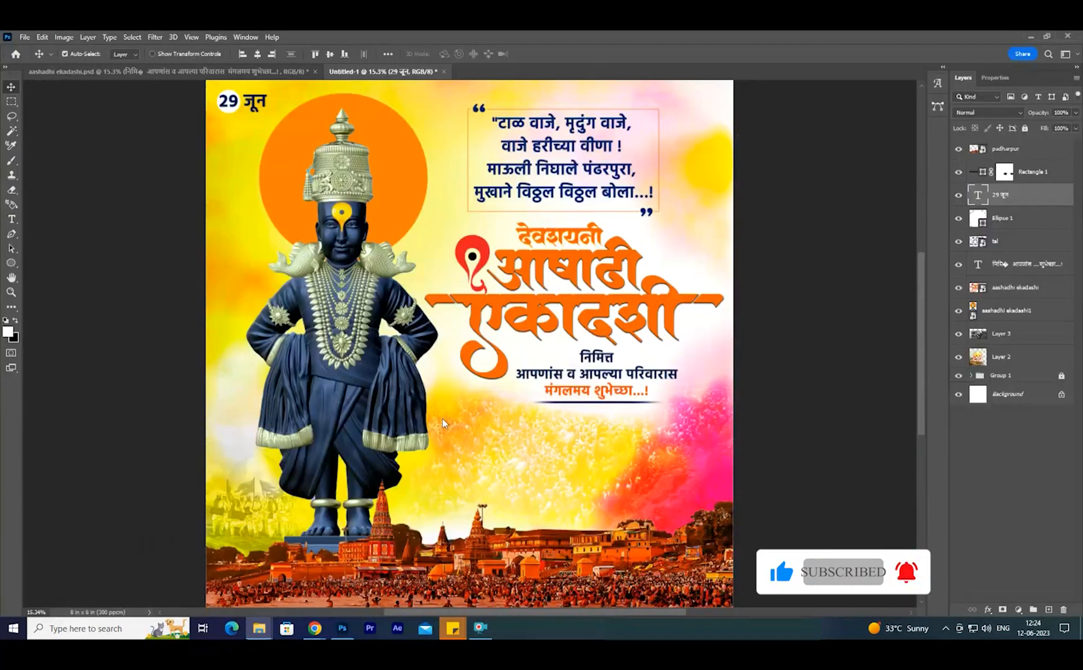
right_click(382, 357)
click(11, 266)
right_click(9, 266)
click(43, 265)
drag(208, 82, 731, 597)
click(11, 88)
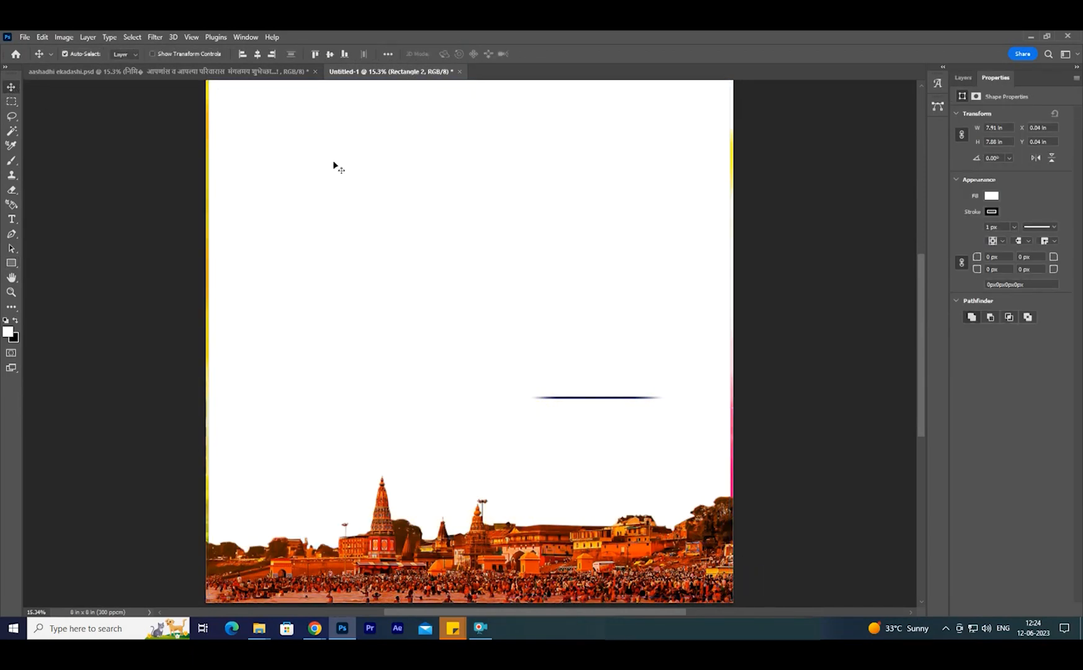
- Set the large rectangle's fill to none and give it a 10 px dark navy stroke
click(991, 195)
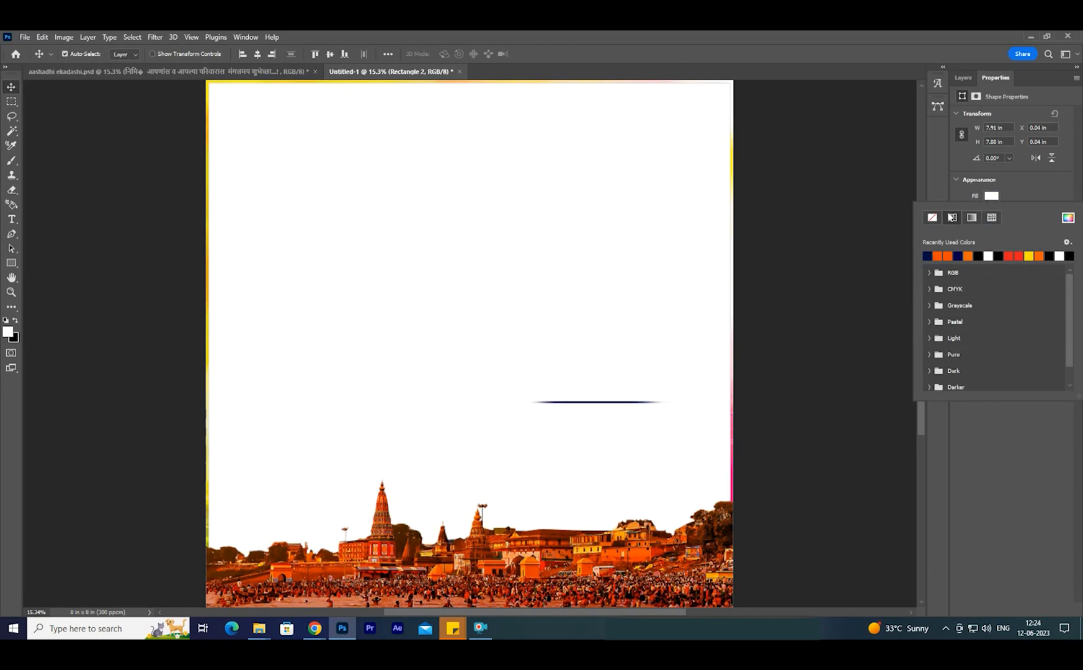
click(932, 217)
click(1007, 202)
click(992, 211)
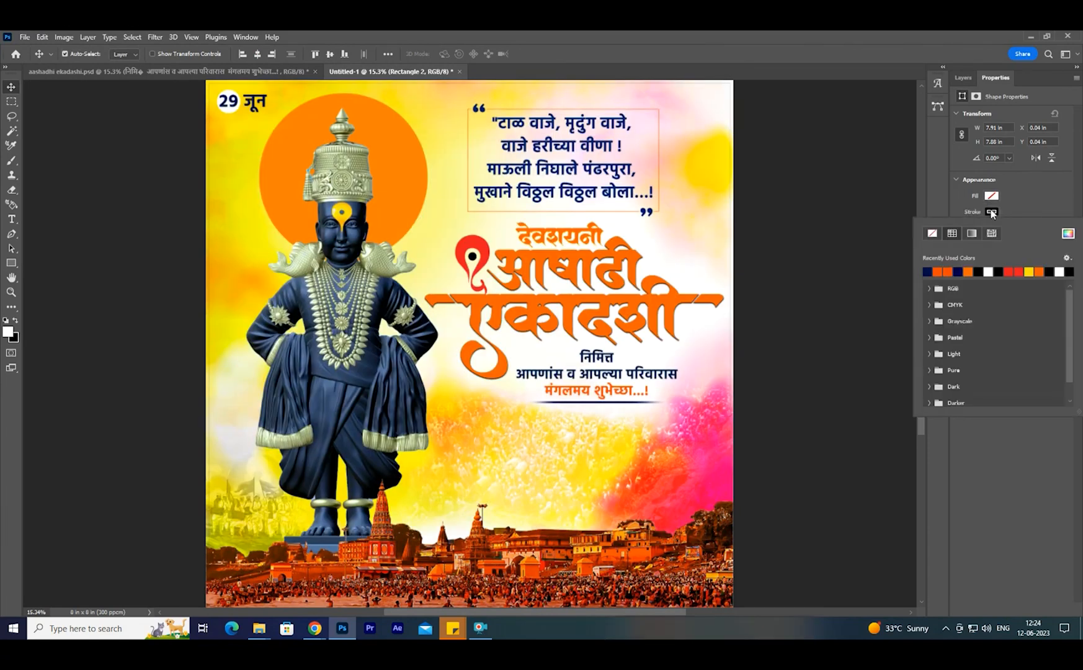
click(929, 271)
click(1035, 195)
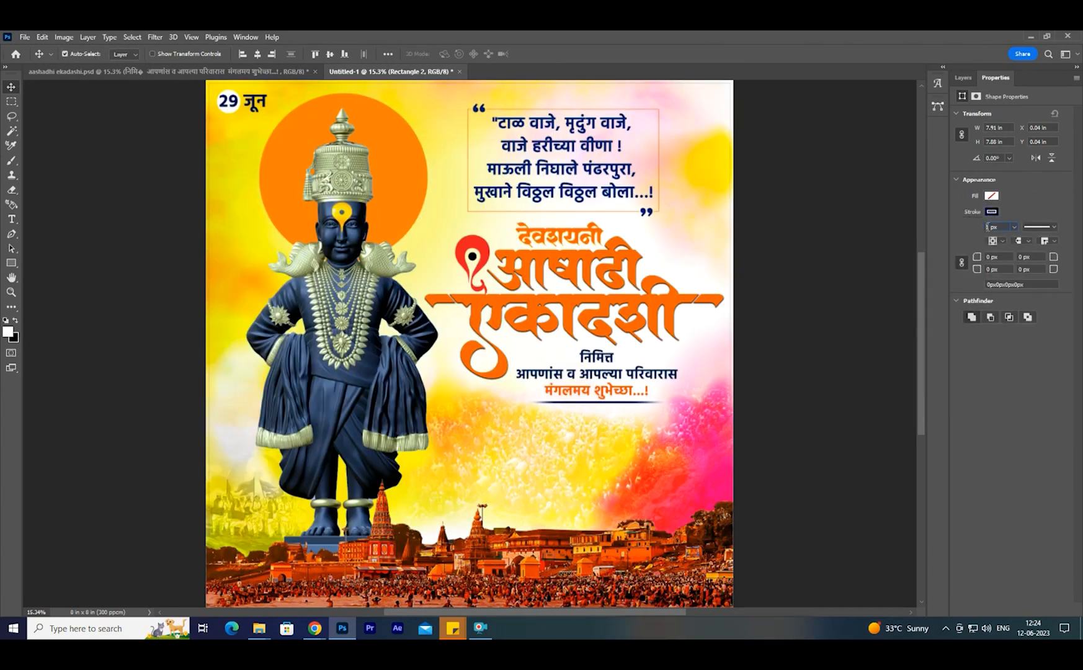
text(0)
key(Return)
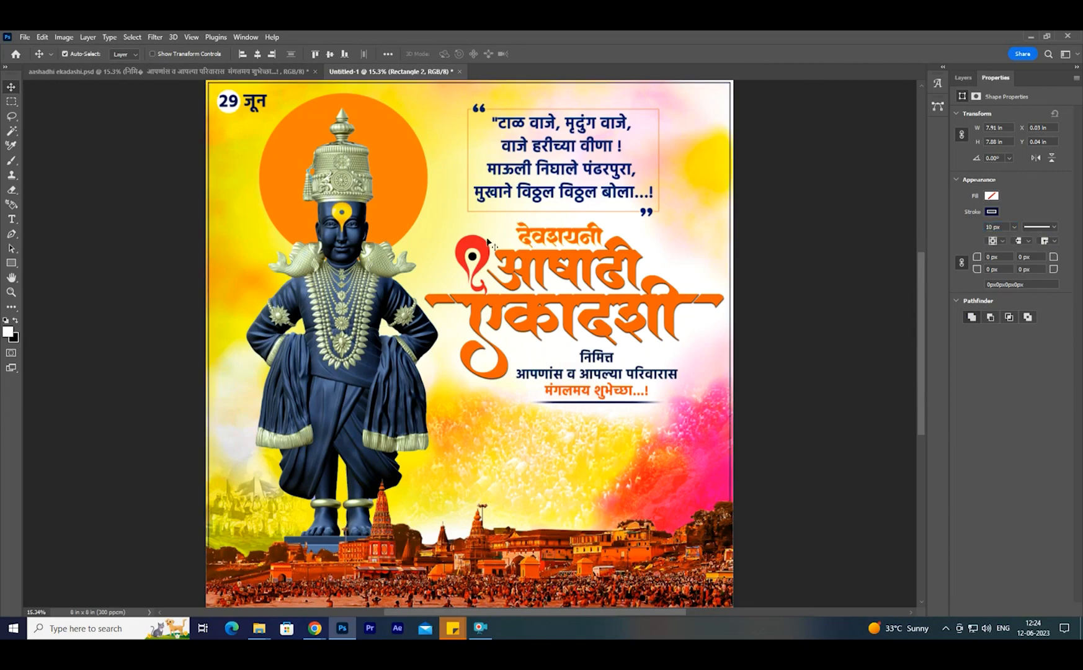
click(958, 80)
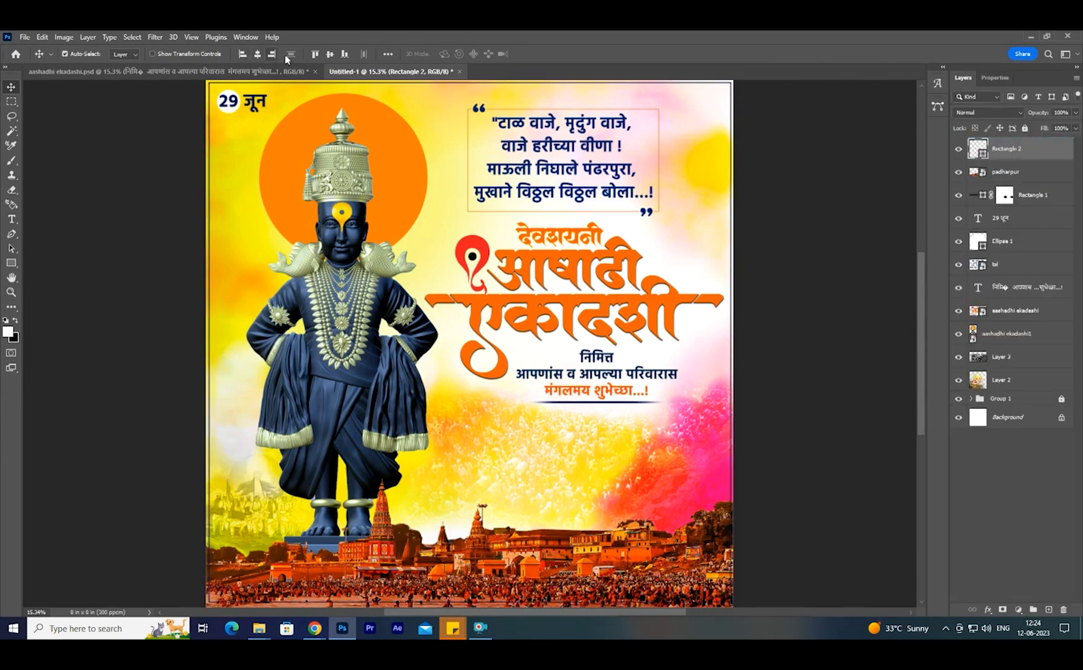
- Enlarge the Rectangle 2 frame from its lower-right corner so it runs closer to the poster's edges
right_click(397, 261)
click(417, 268)
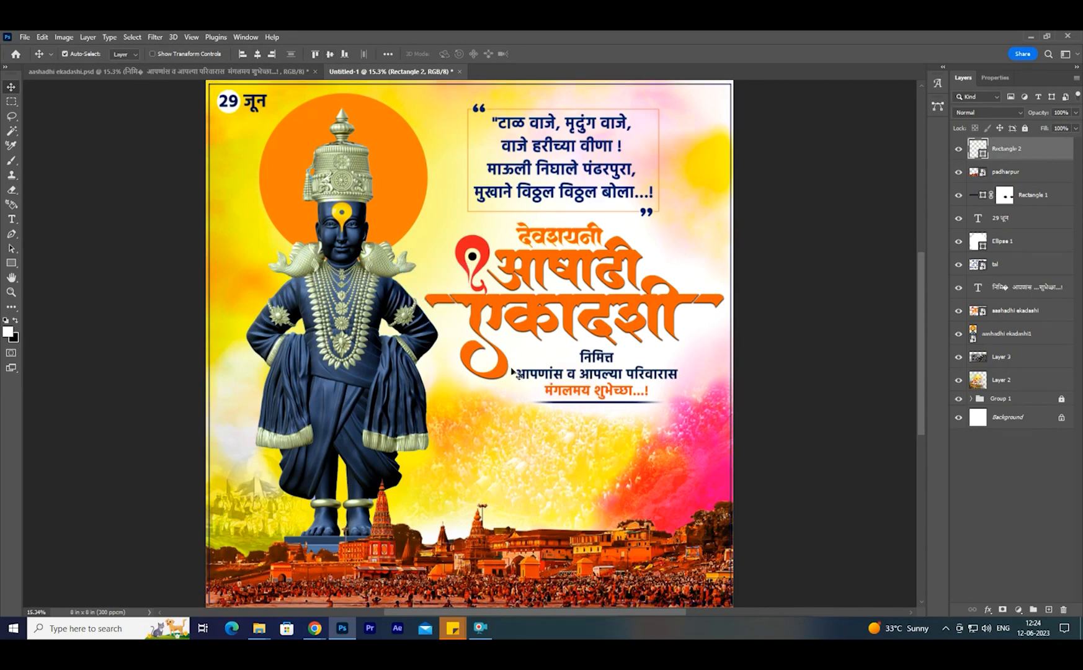
key(ctrl+plus)
drag(510, 596, 241, 495)
ctrl+click(516, 494)
ctrl+click(516, 494)
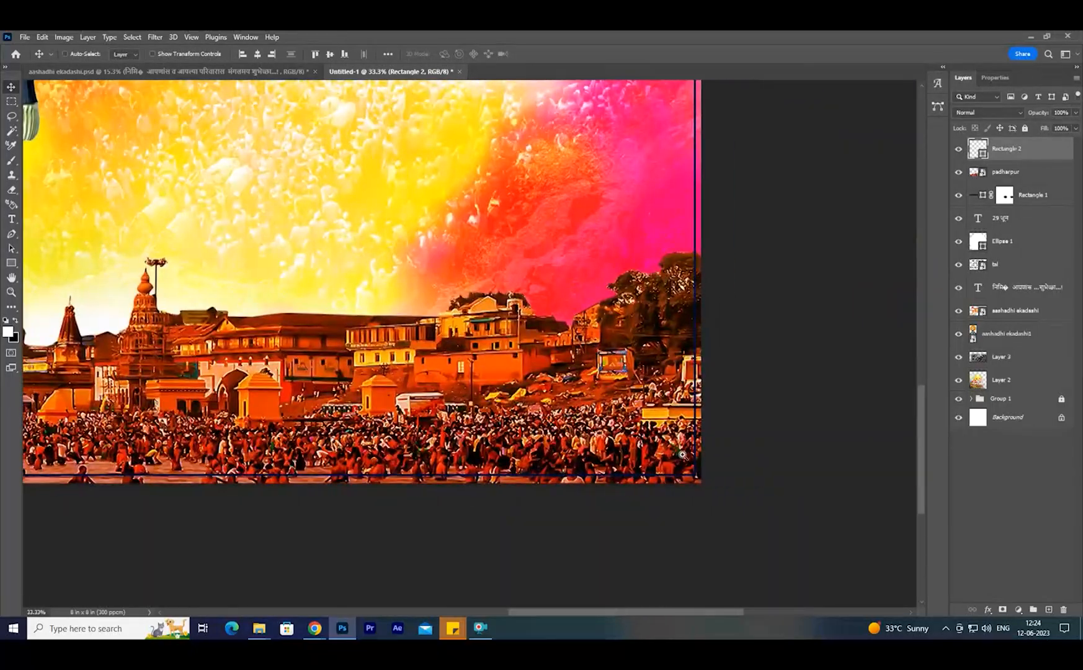
ctrl+click(683, 454)
ctrl+click(684, 454)
ctrl+click(683, 455)
key(ctrl+t)
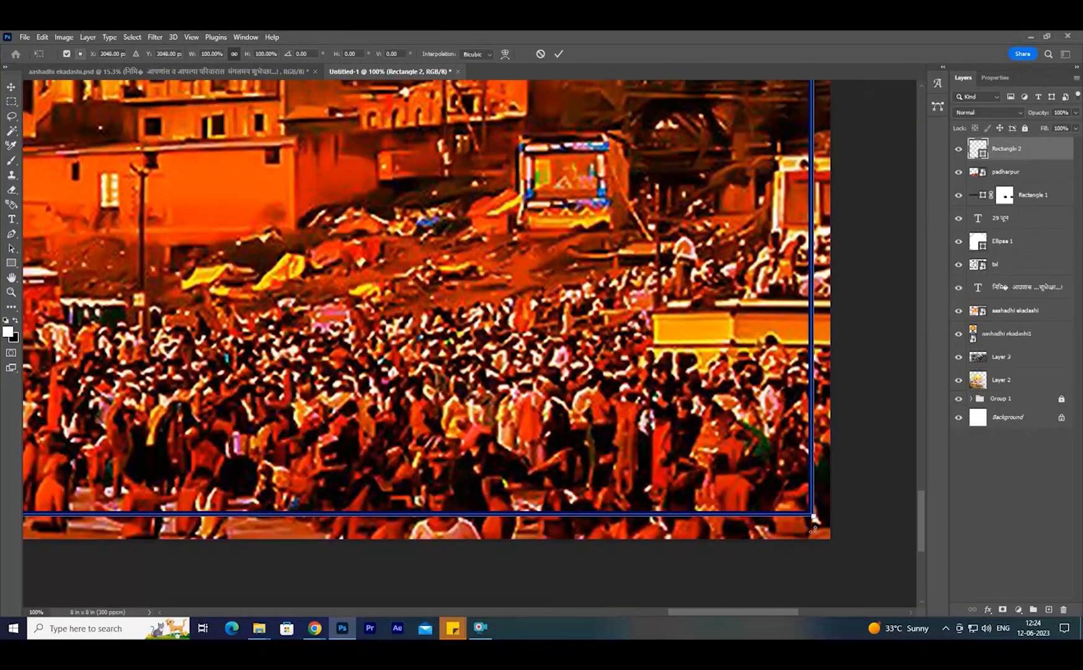
drag(815, 518, 826, 535)
key(Return)
key(ctrl+0)
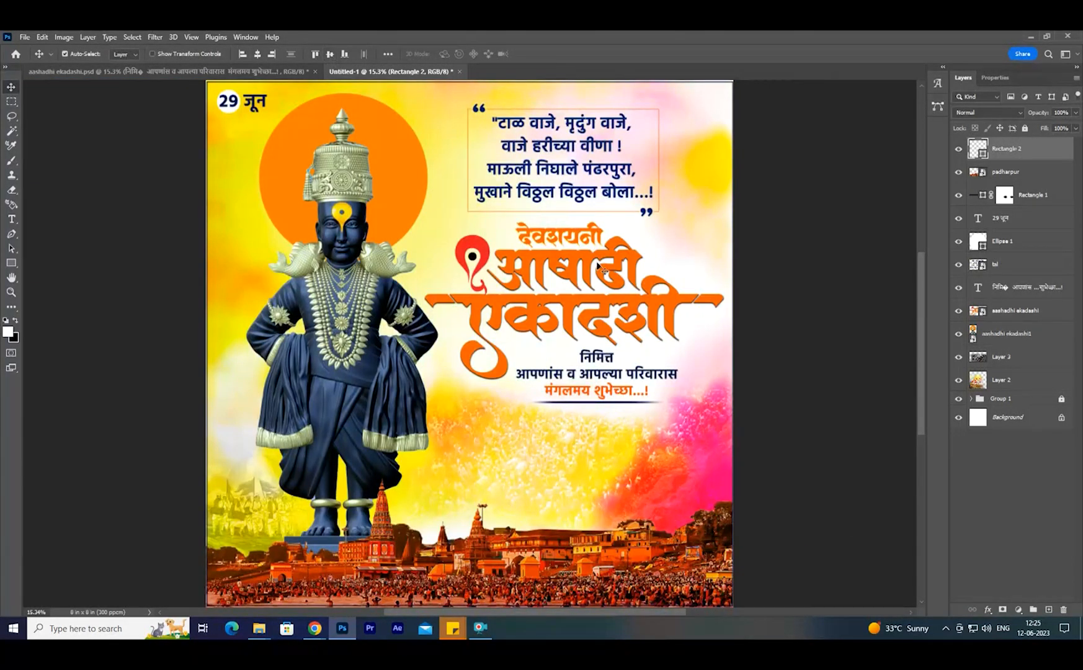
- Narrow the Rectangle 2 frame slightly from its right side and centre it horizontally
ctrl+click(730, 477)
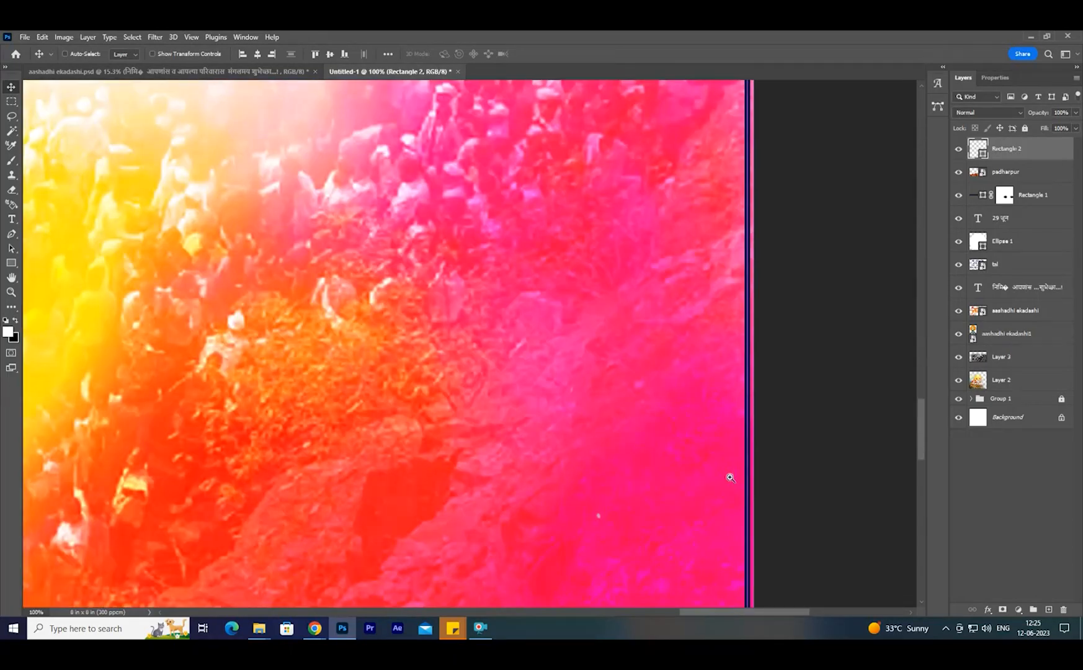
key(ctrl+t)
drag(752, 478, 739, 477)
key(Return)
key(ctrl+0)
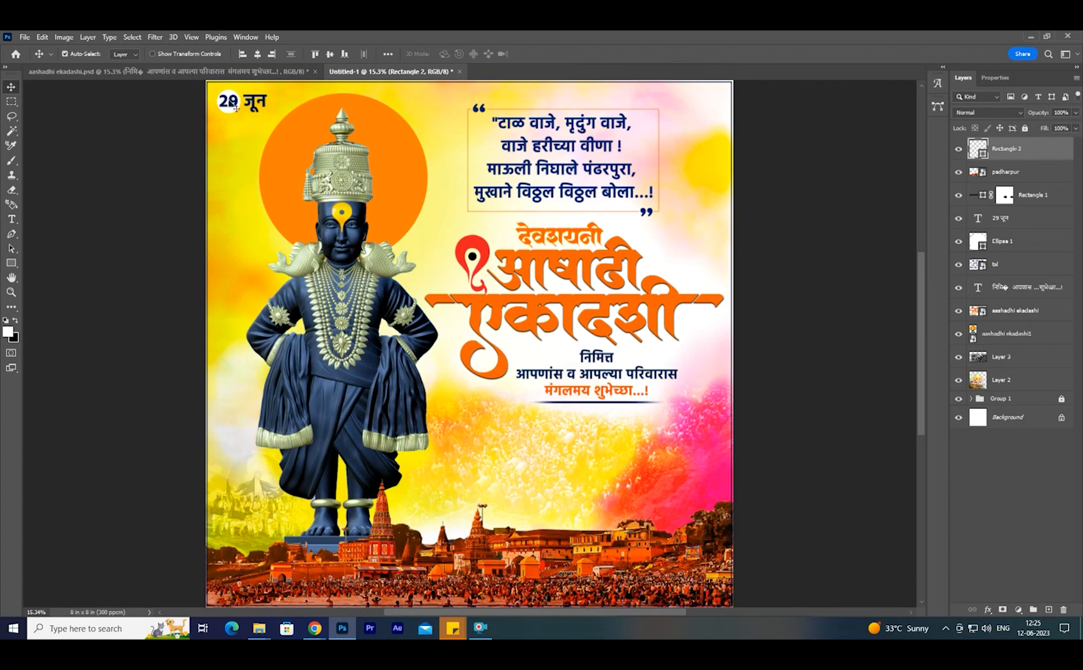
click(255, 59)
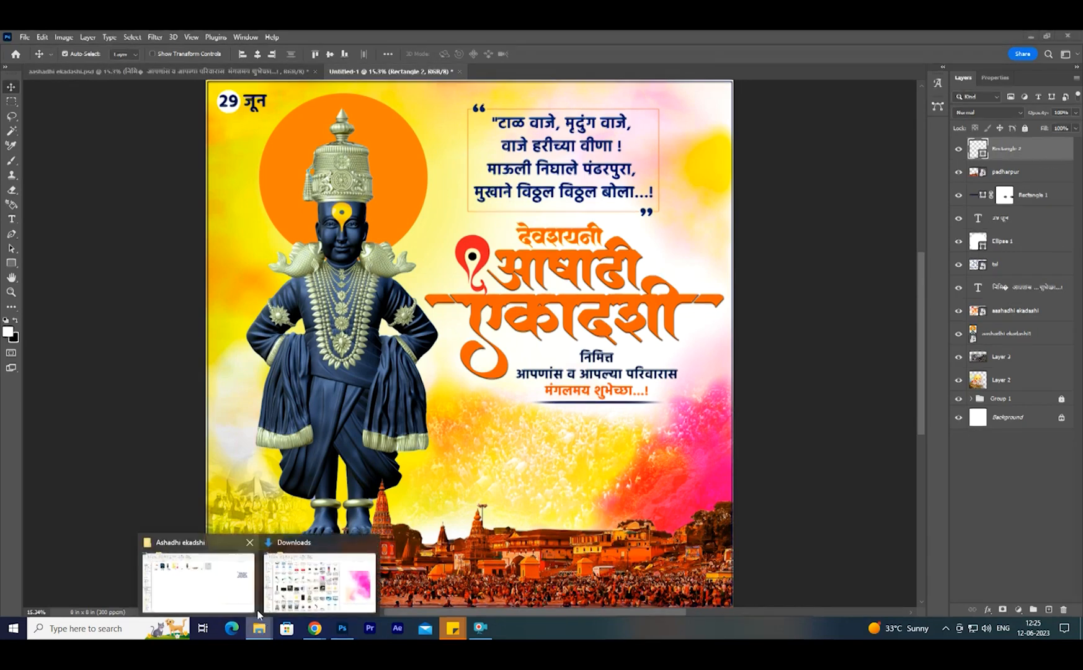
- Place the designer's logo image 15 from the Ashadhi ekadshi folder, small, in the poster's upper-right corner
click(205, 580)
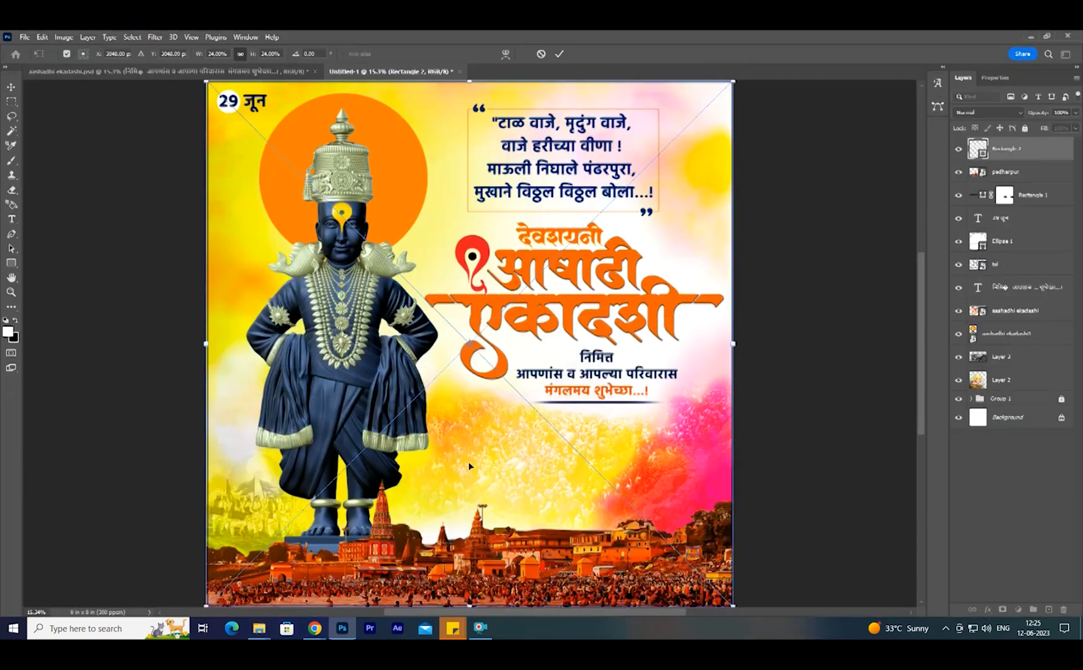
drag(733, 343, 663, 173)
drag(687, 217, 706, 106)
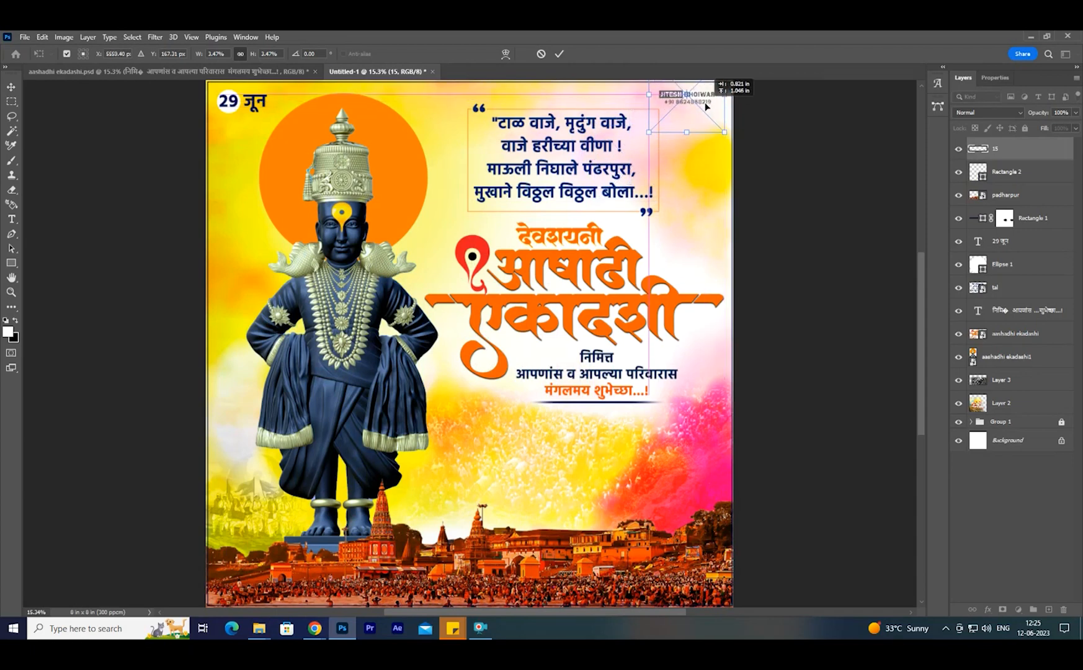
key(Return)
key(shift+Right)
key(shift+Up)
key(shift+Right)
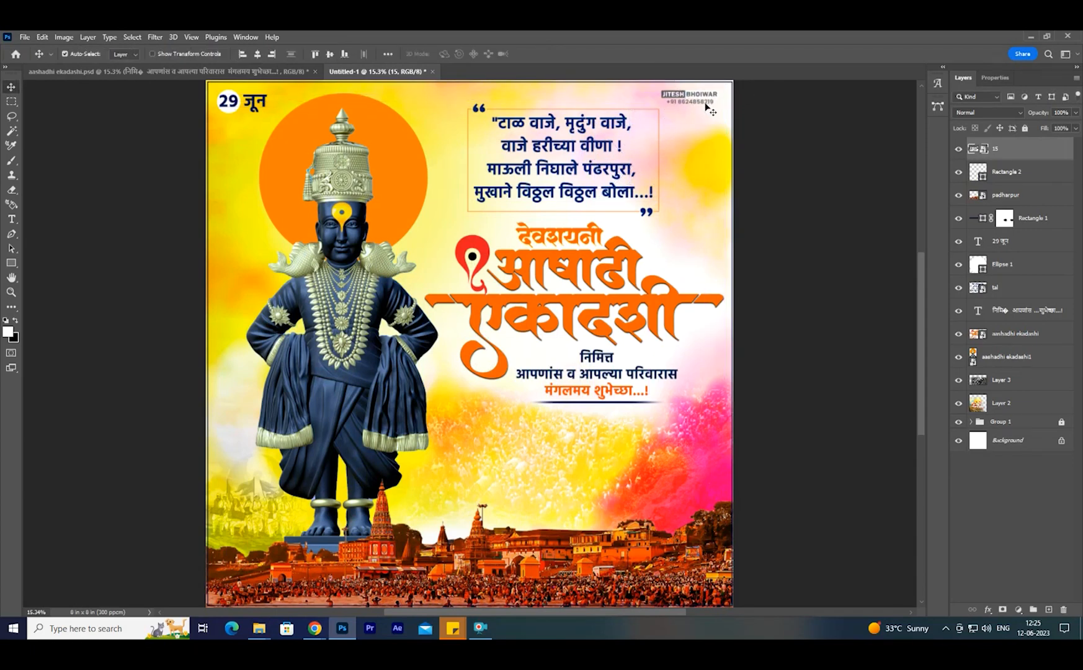
key(shift+Down)
- Add a text line with the designer's social media handle below the greeting
click(11, 219)
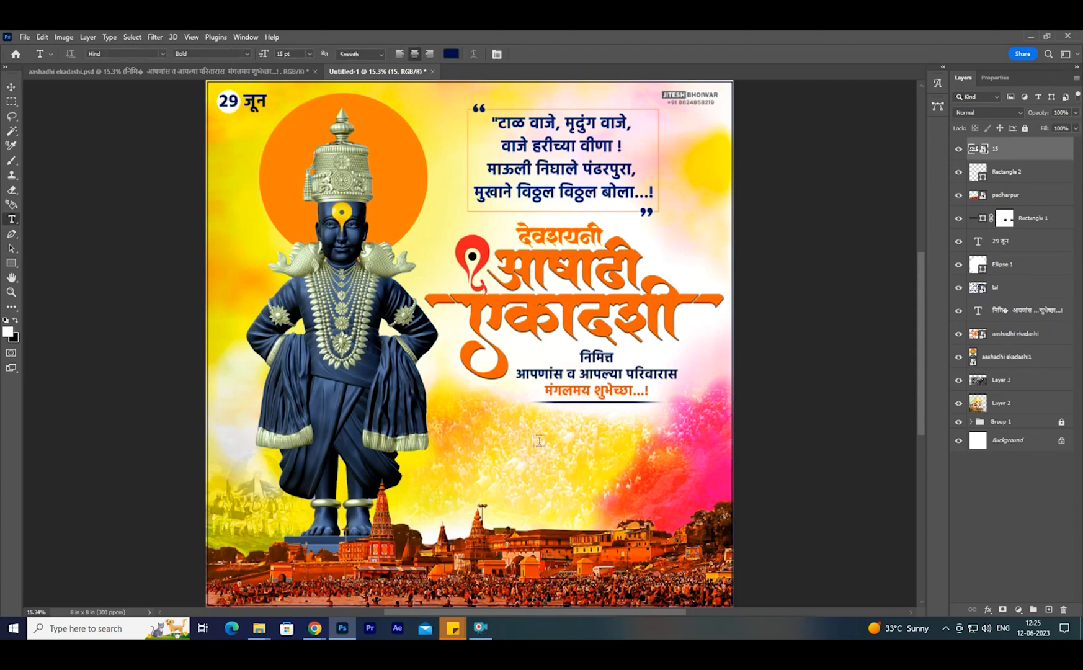
click(487, 422)
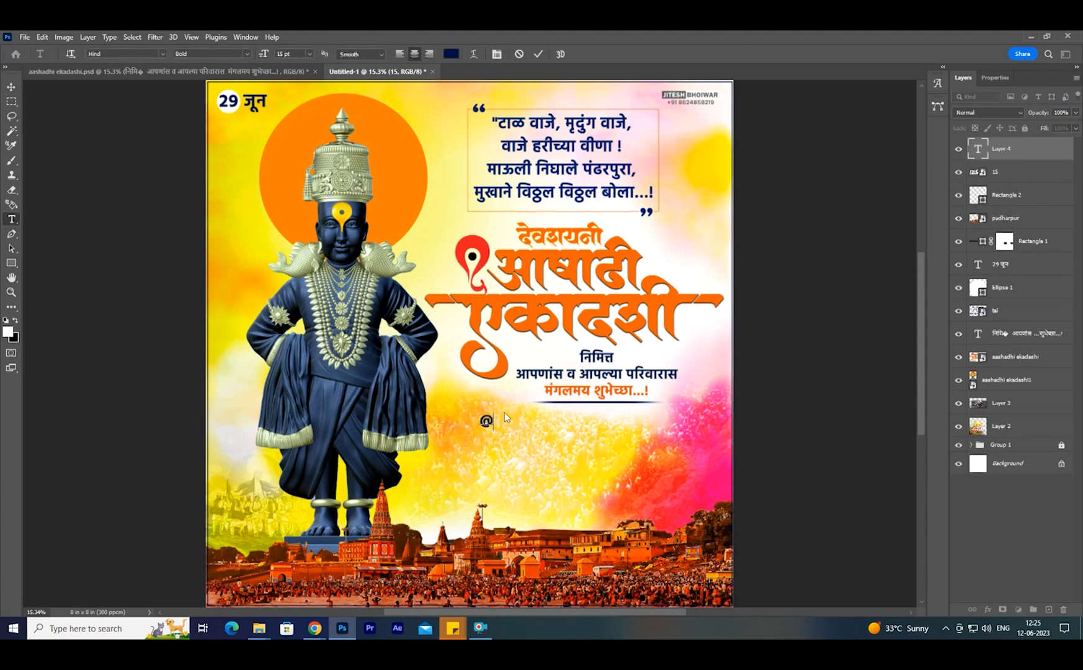
- Set the handle text to Light weight at 11 pt with tracking 740
key(ctrl+a)
click(248, 56)
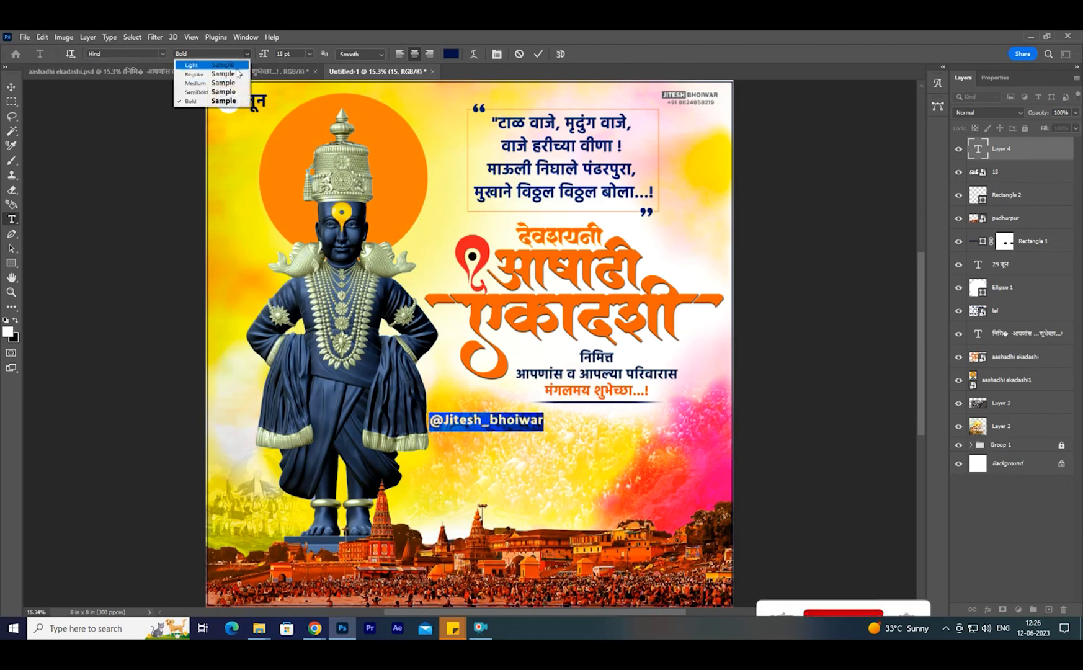
click(205, 71)
click(993, 78)
drag(1021, 189, 1043, 190)
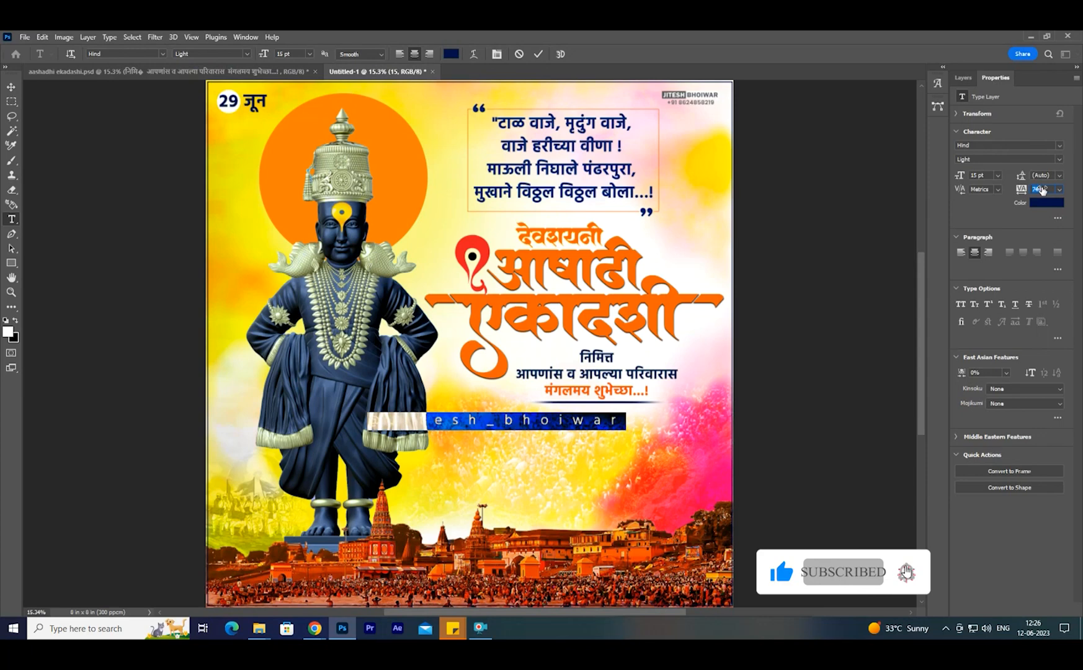
click(12, 89)
- Move the handle text down over the crowd photo and centre it horizontally on the poster
click(257, 56)
drag(447, 424, 562, 425)
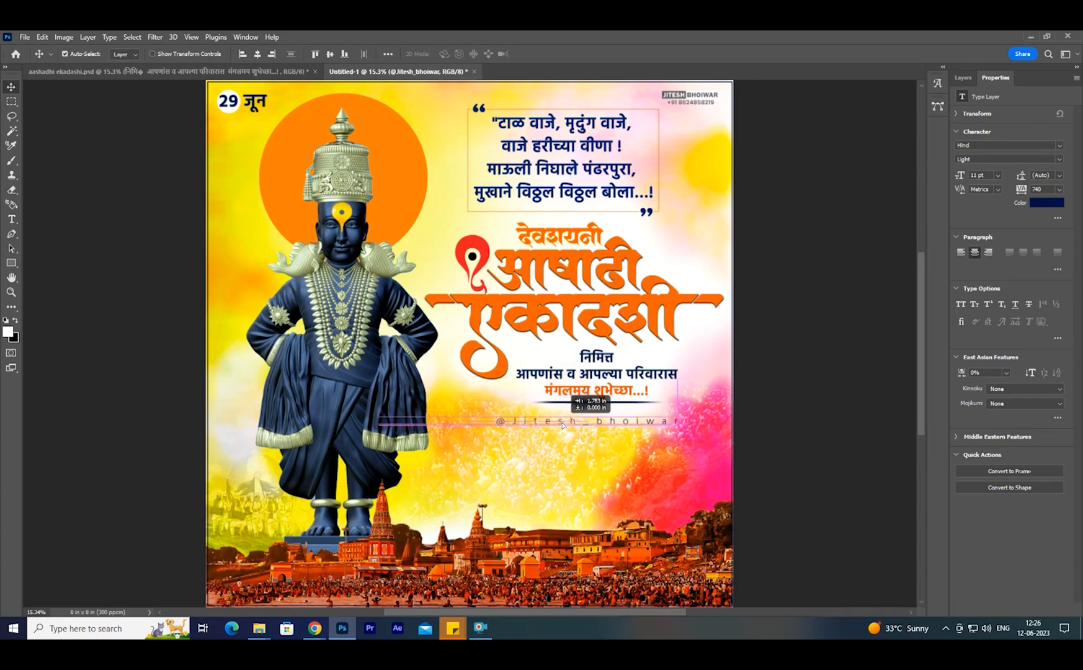
drag(563, 426, 452, 467)
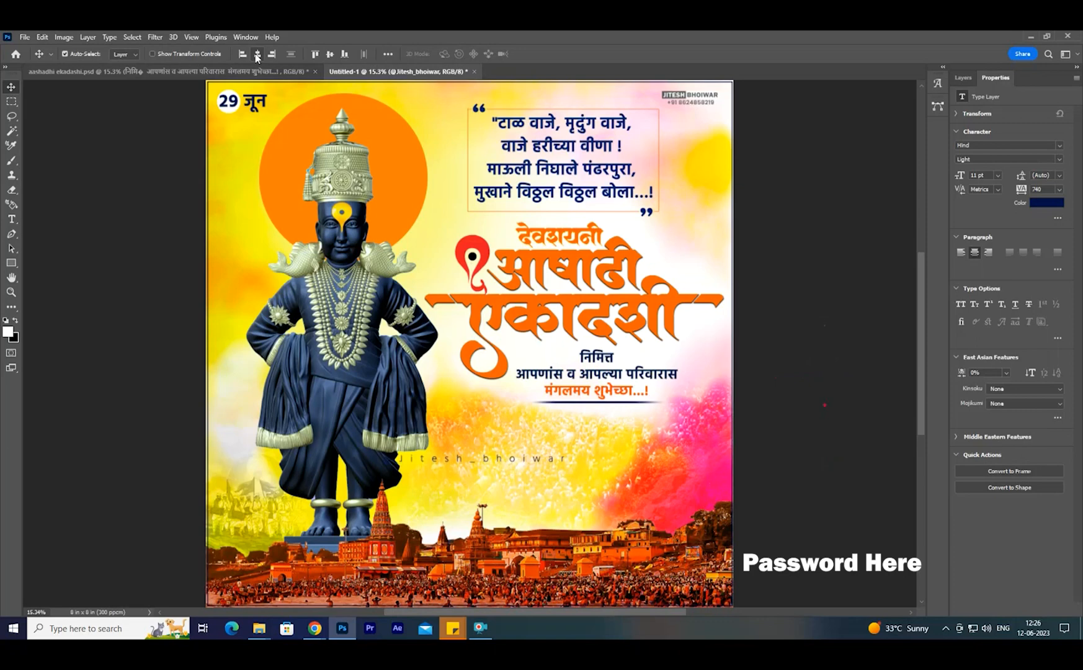
key(ctrl+s)
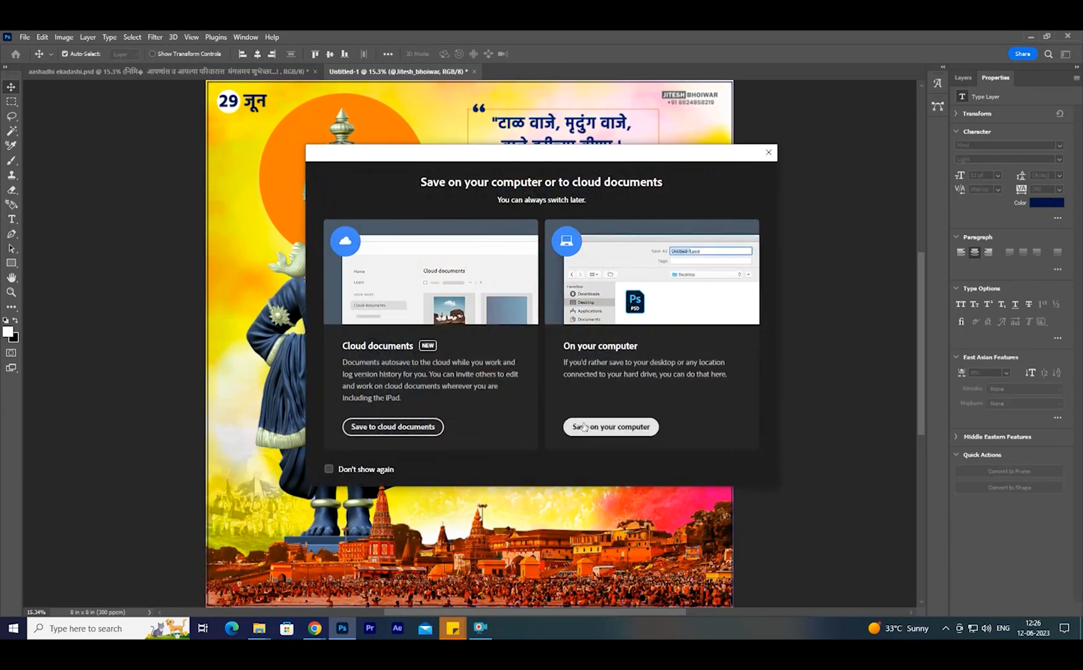
click(611, 428)
click(501, 354)
- Stamp all visible layers into a new top layer and add a Vibrance adjustment with vibrance +56 and saturation +20
click(963, 78)
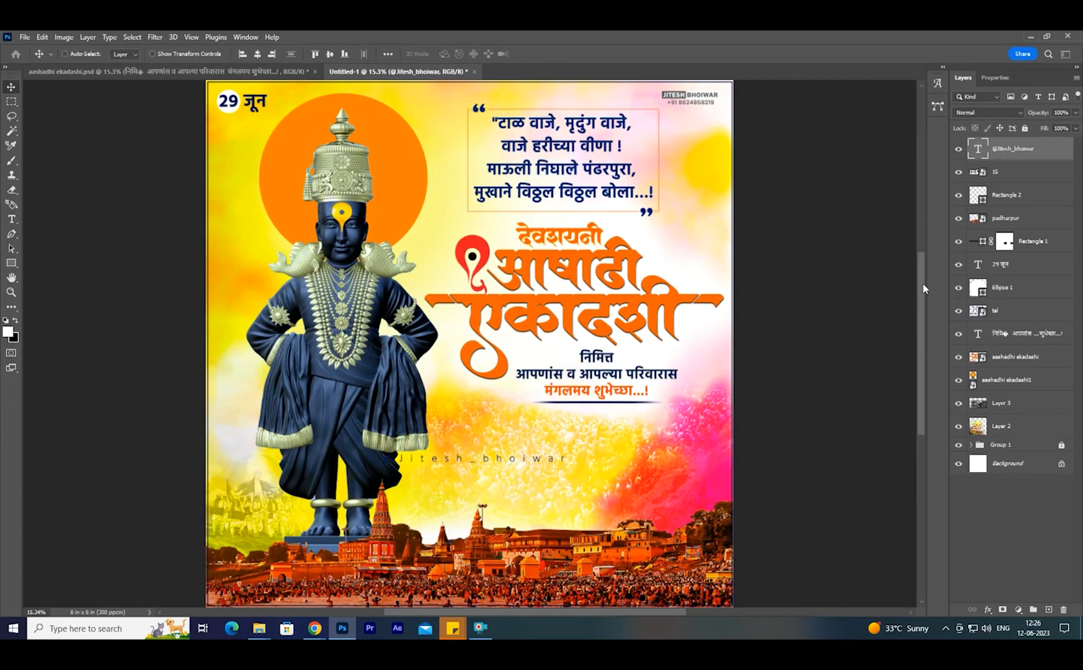
key(ctrl+shift+alt+e)
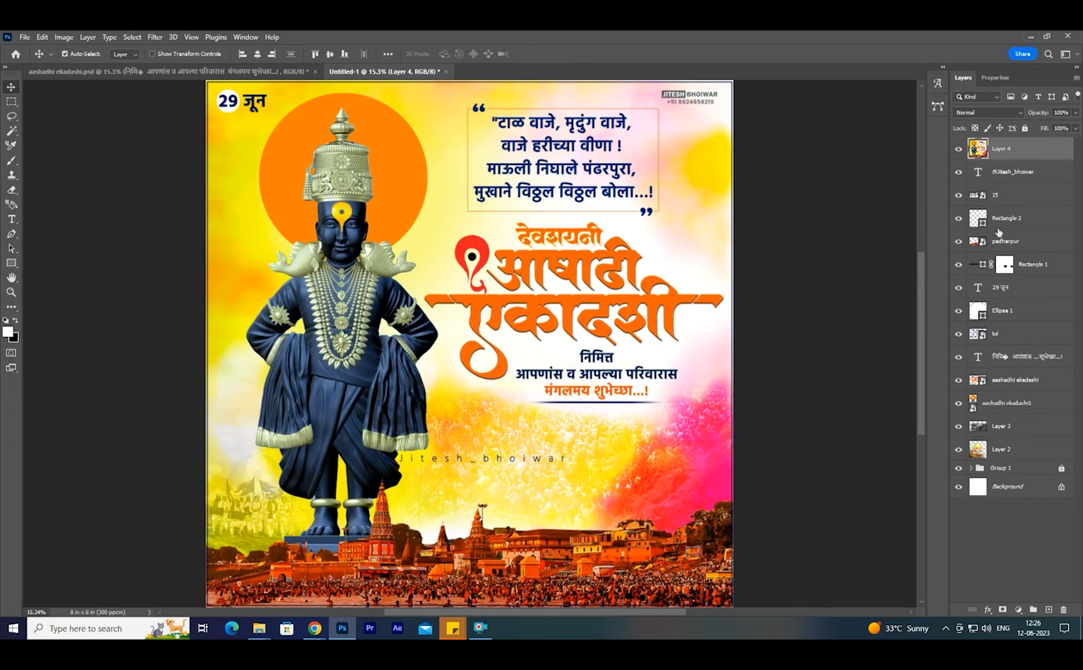
click(1016, 606)
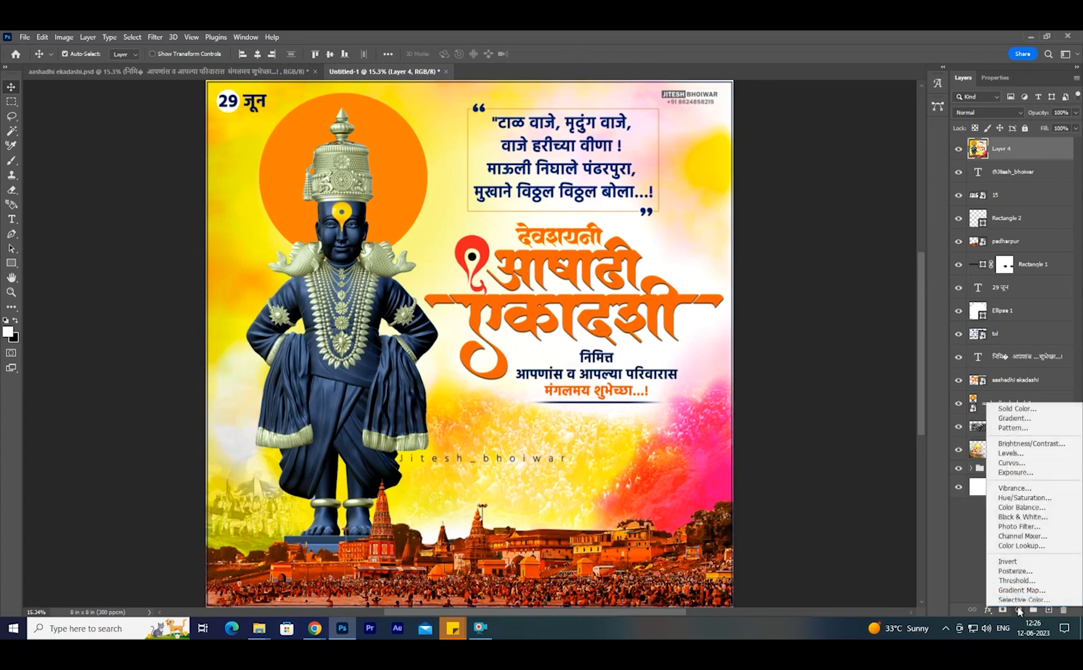
click(1018, 490)
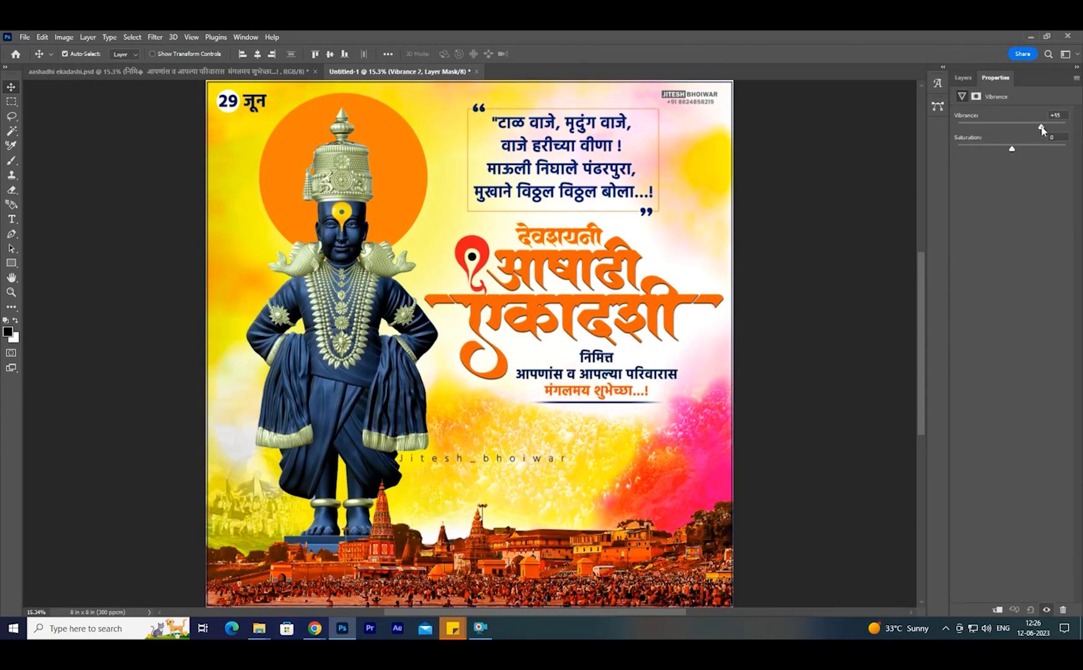
drag(1013, 149, 1024, 152)
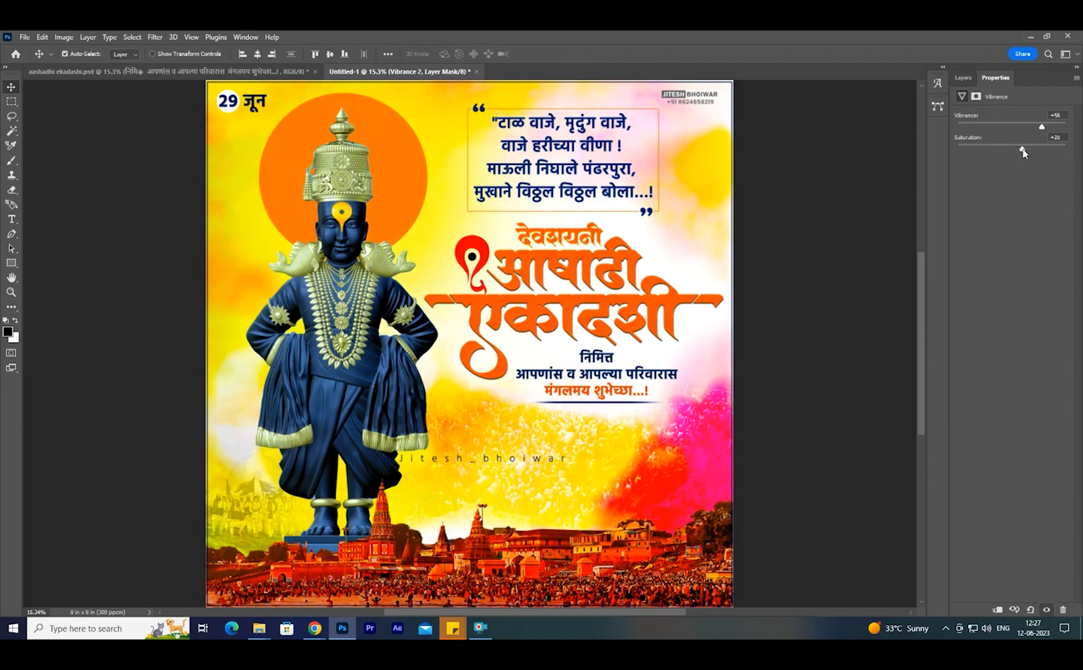
- Add a Color Lookup adjustment above the Vibrance layer using the 3Strip.look 3D LUT
click(964, 79)
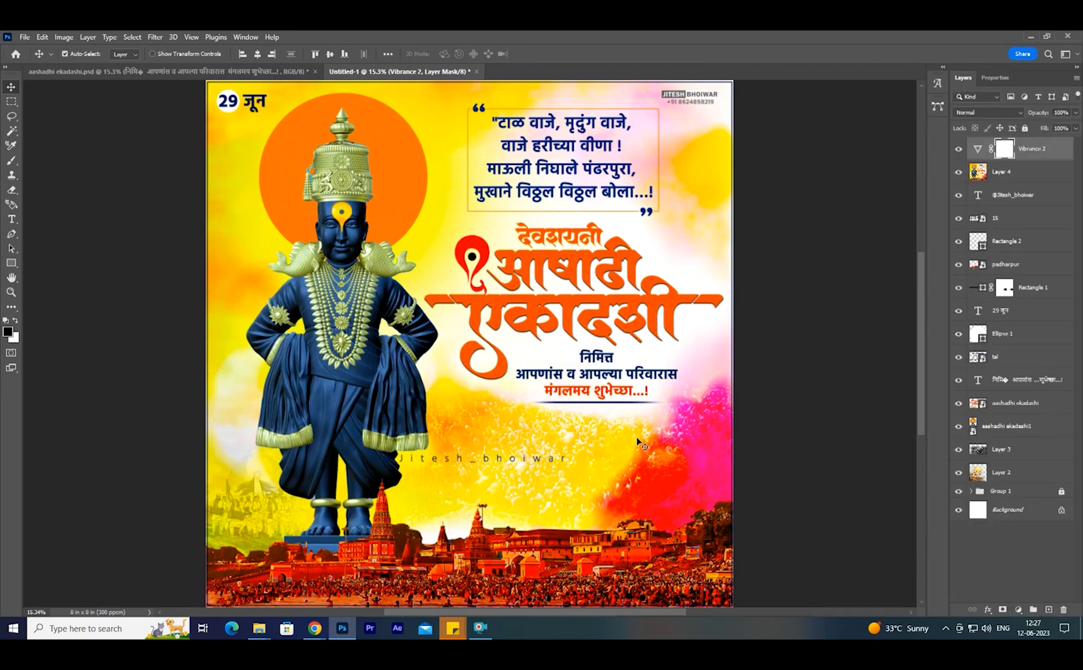
click(1019, 610)
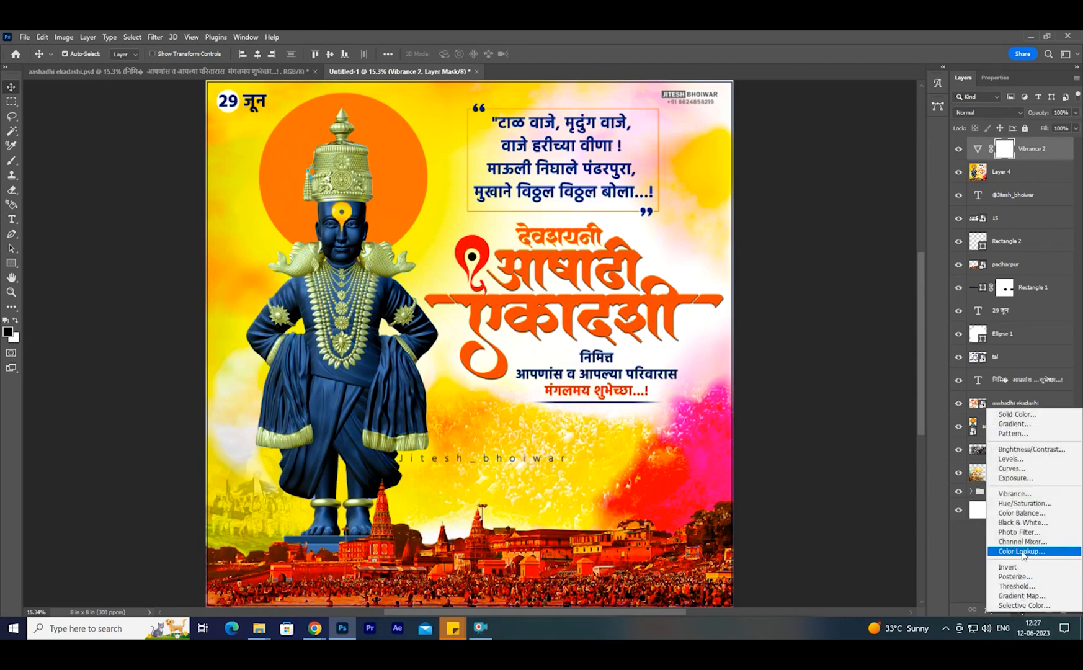
click(1018, 554)
click(1034, 116)
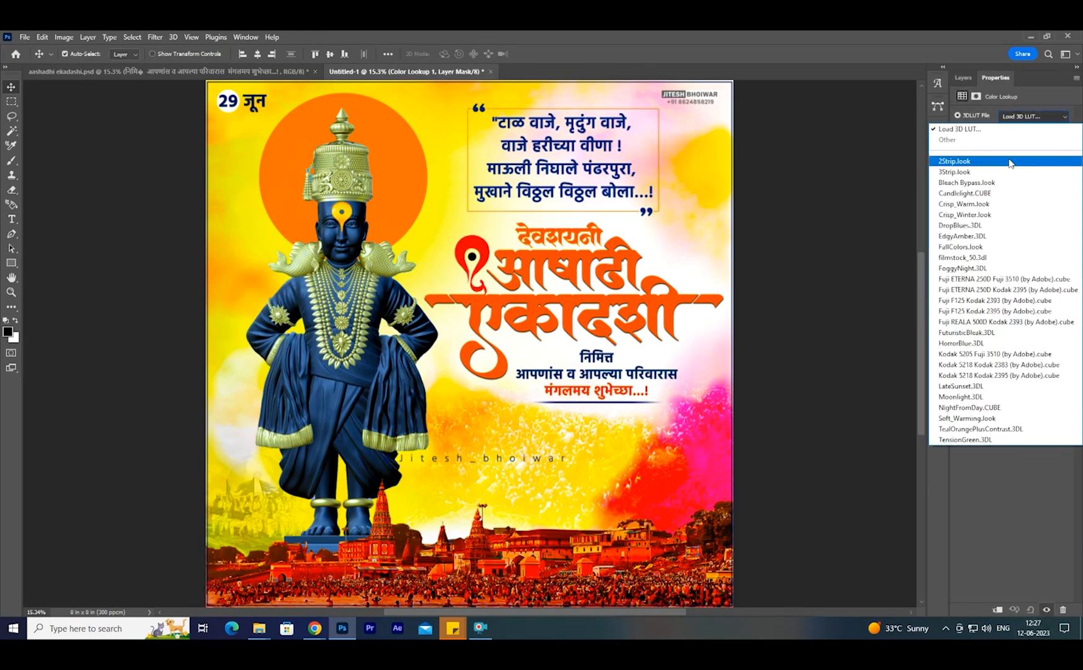
click(1011, 161)
key(Down)
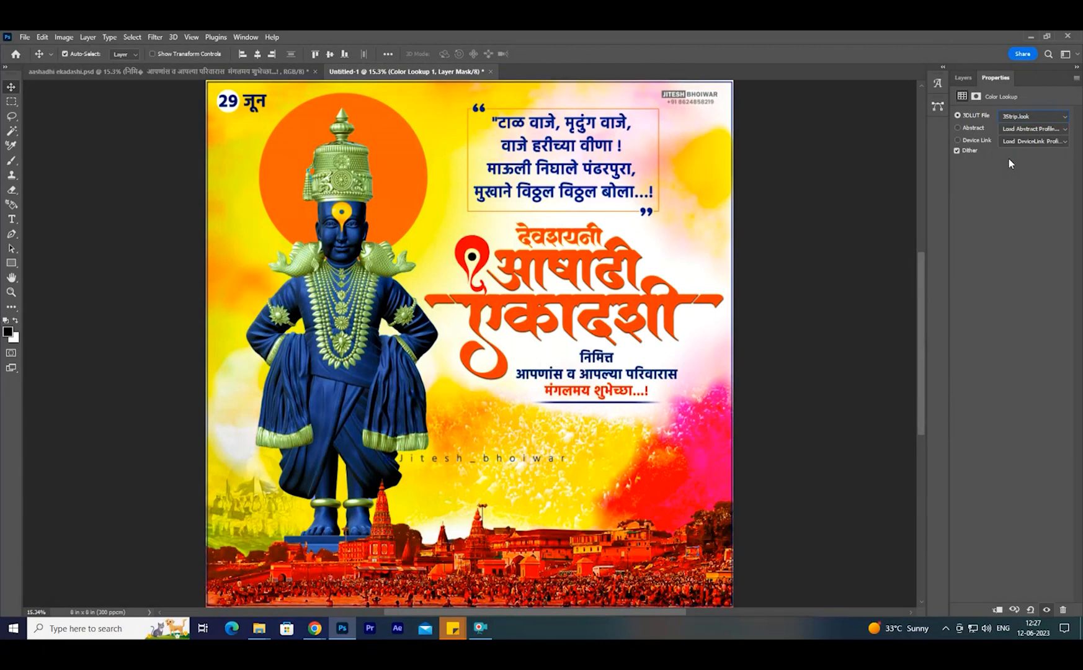
key(Down)
key(Up)
- Add a Levels adjustment on top with RGB input levels of 12, 0.89 and 234
click(964, 77)
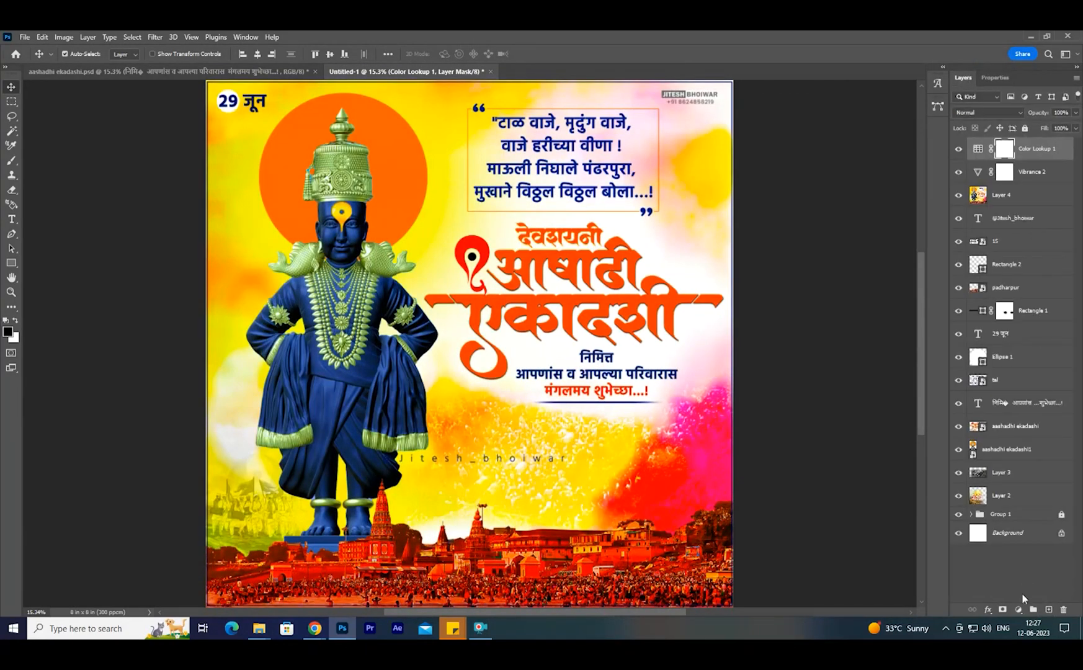
click(1018, 611)
click(1011, 458)
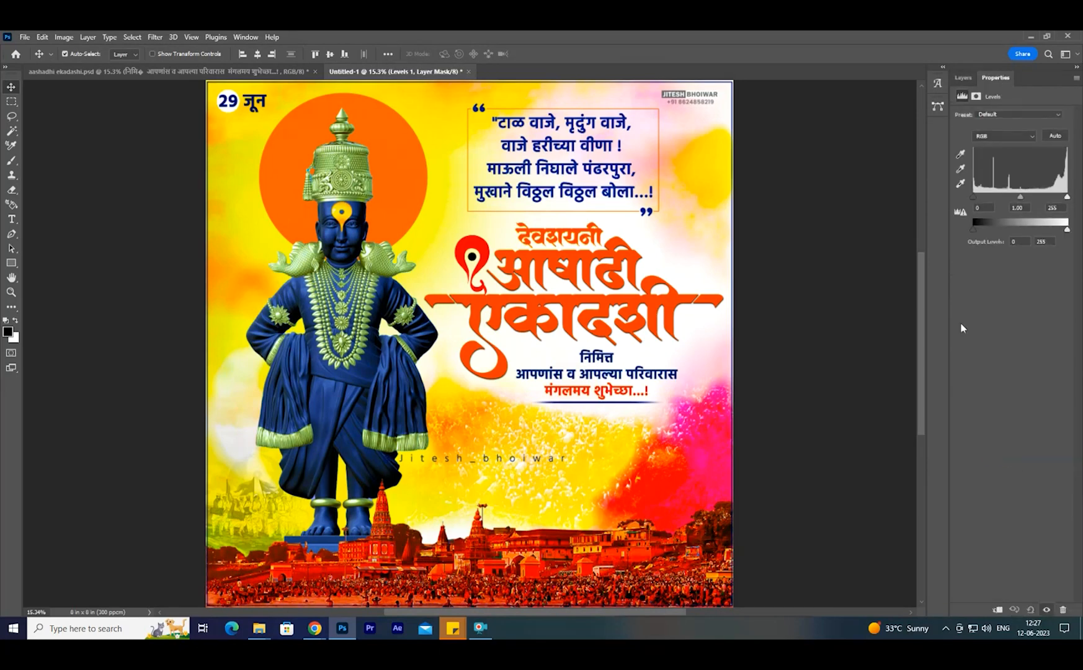
mouse_move(971, 197)
mouse_down()
mouse_move(995, 196)
mouse_move(978, 196)
mouse_up()
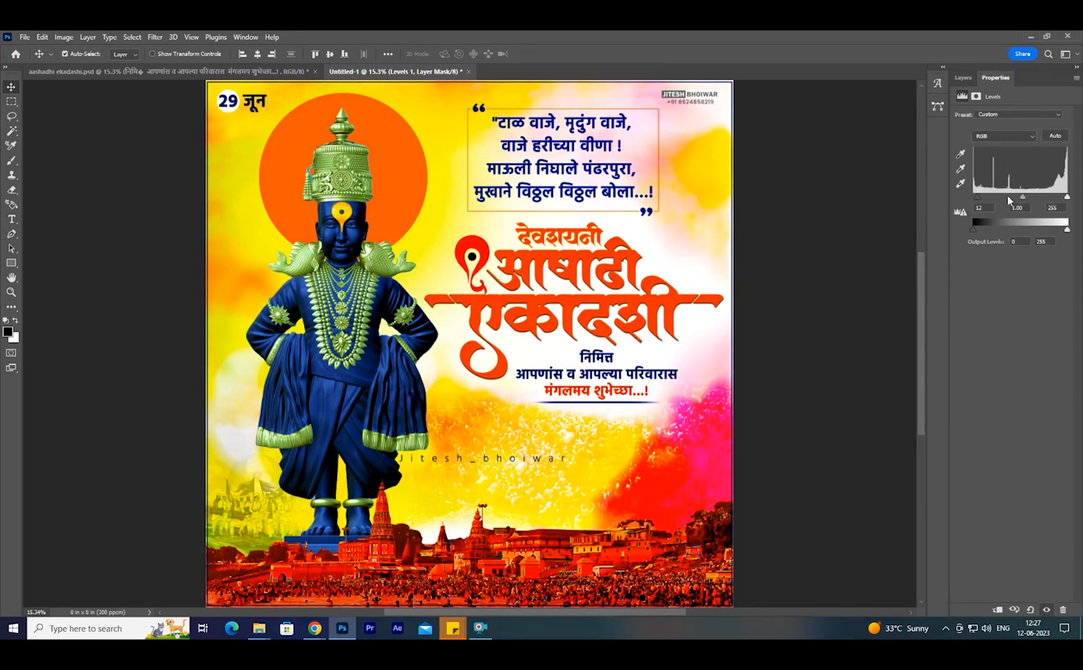
drag(1068, 198, 1023, 199)
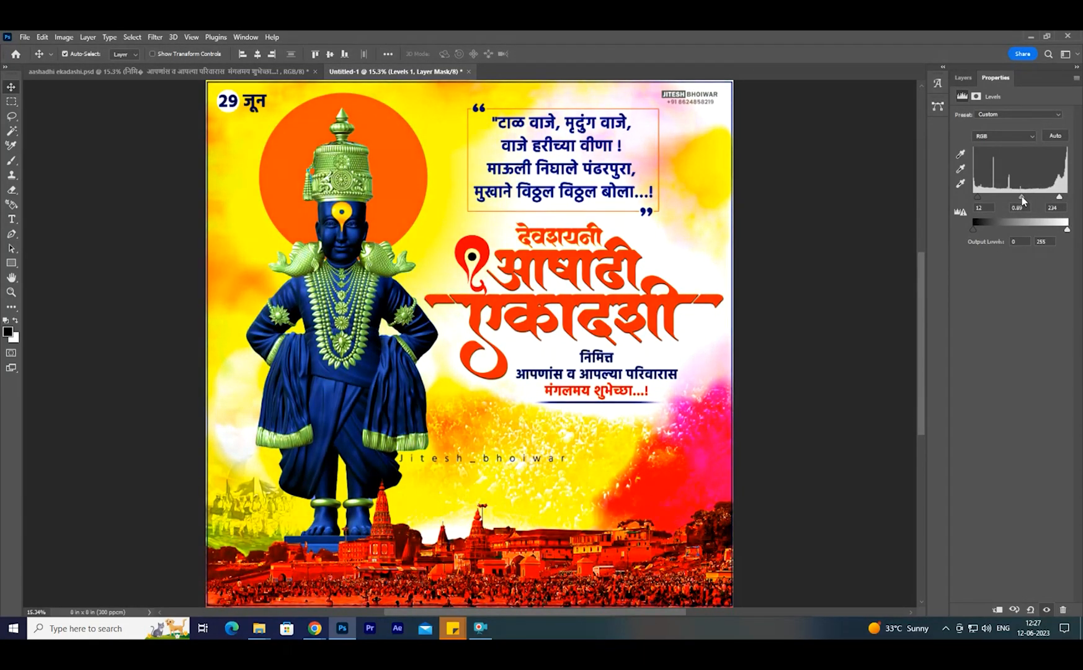
- Set the Levels adjustment's output levels to 5 and 226
drag(1068, 230, 1058, 231)
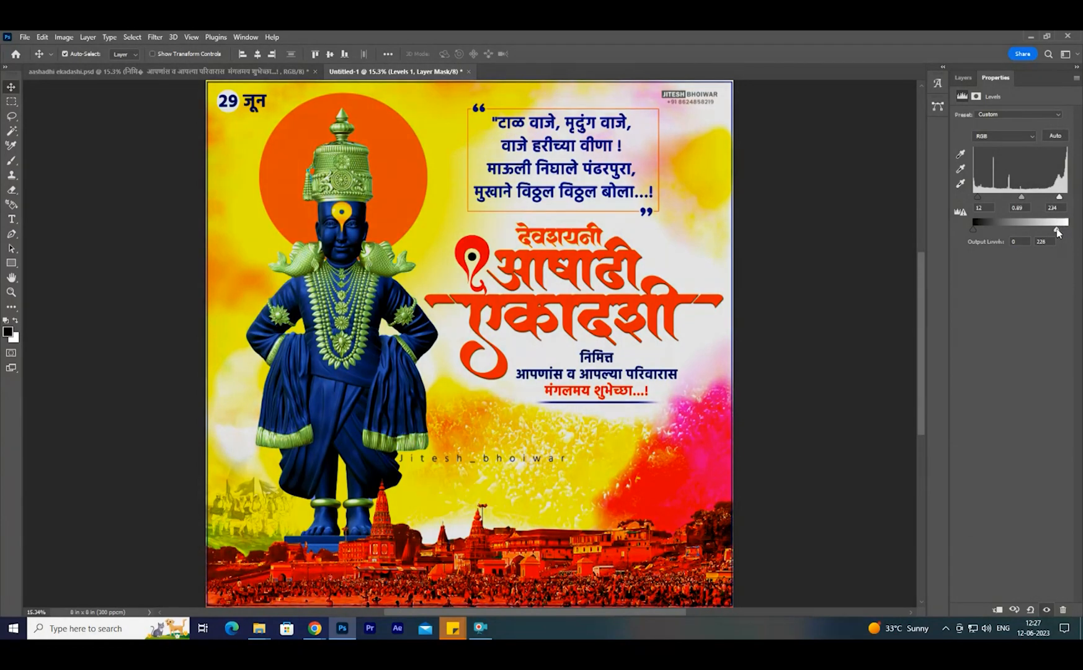
drag(976, 231, 982, 231)
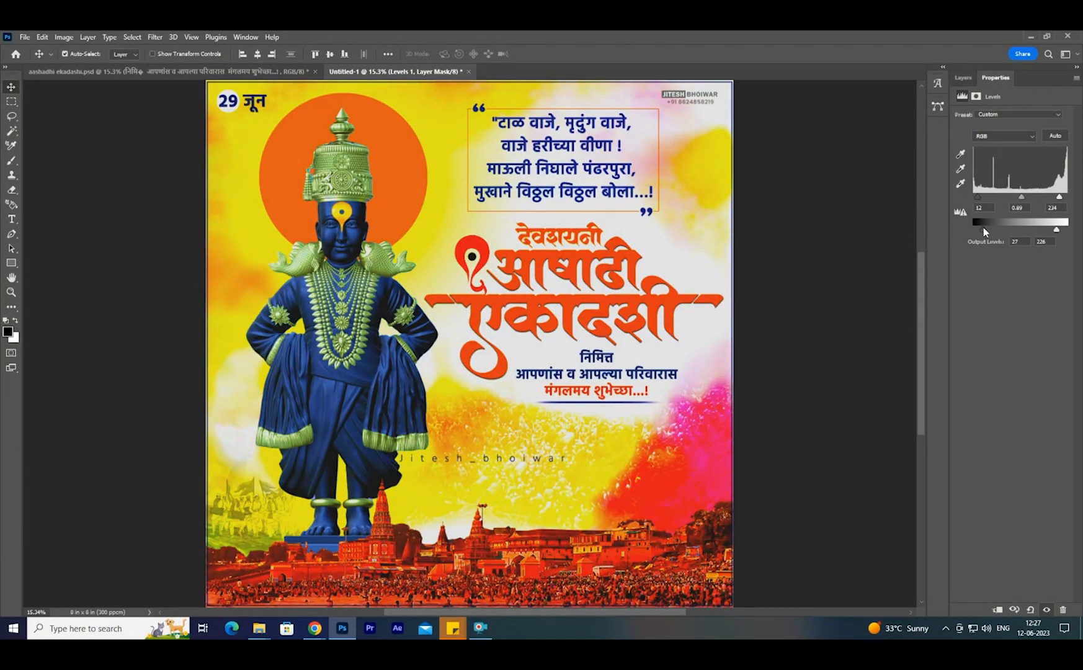
mouse_move(986, 230)
mouse_down()
mouse_move(959, 232)
mouse_move(973, 230)
mouse_up()
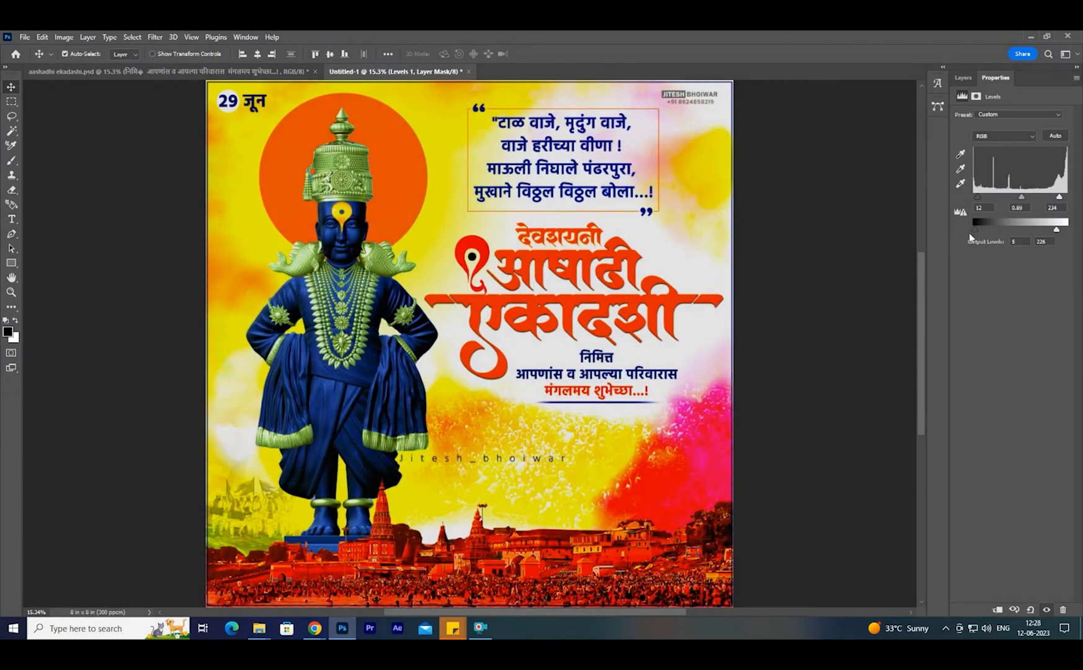
- Compare the poster with and without the Levels adjustment and reduce that layer's opacity to 9%
click(964, 78)
click(958, 149)
click(959, 149)
click(959, 149)
click(959, 149)
drag(1049, 112, 889, 237)
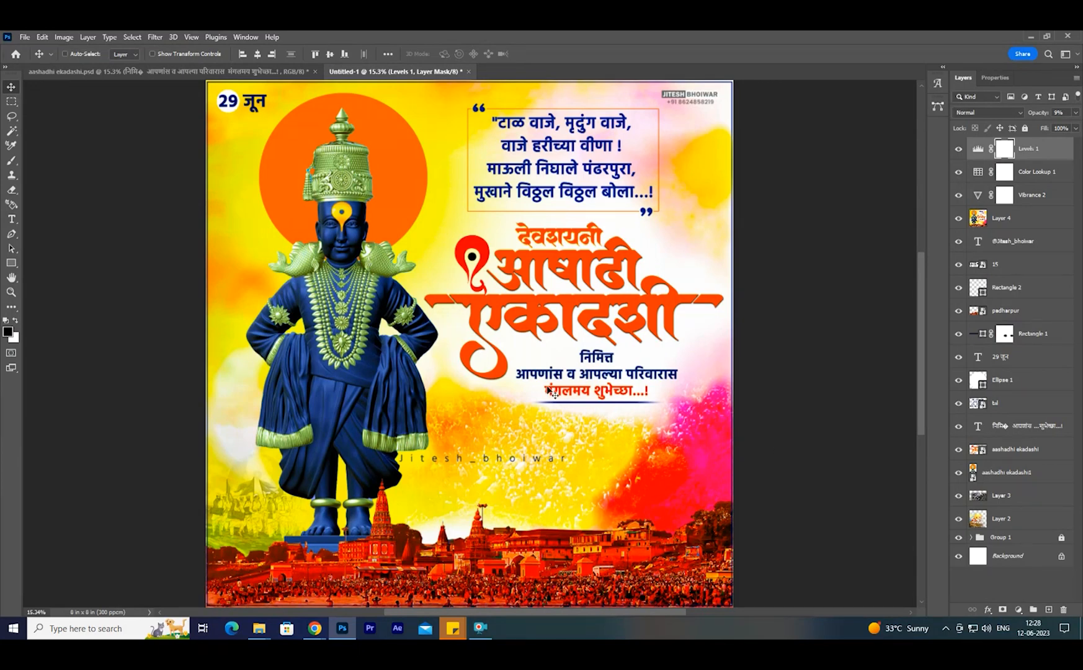
- Start saving the poster document
key(ctrl+s)
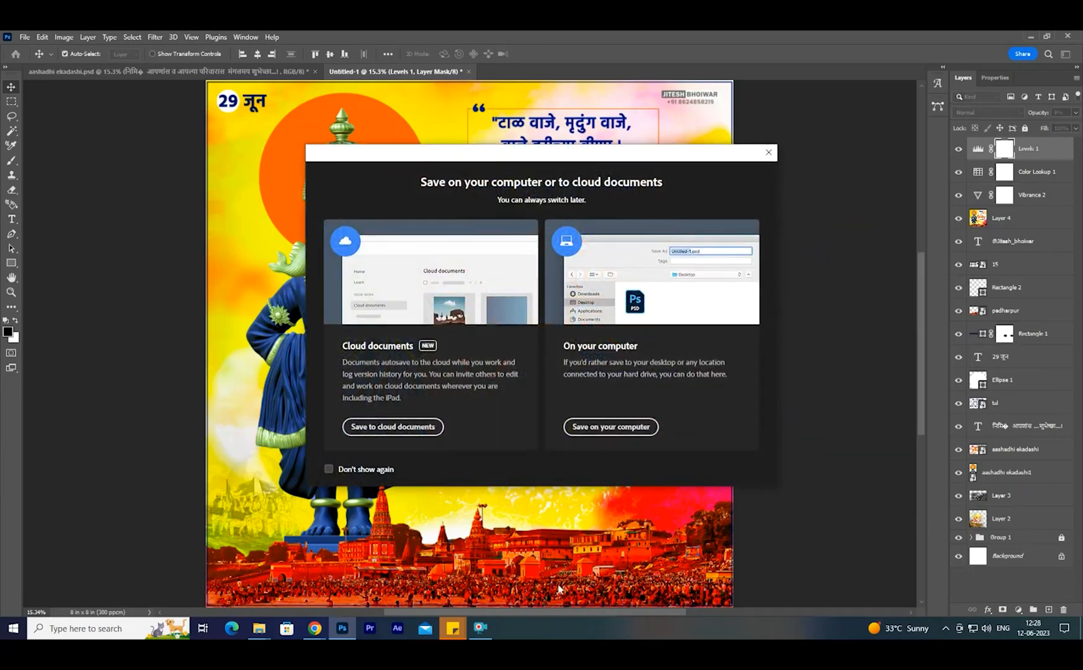